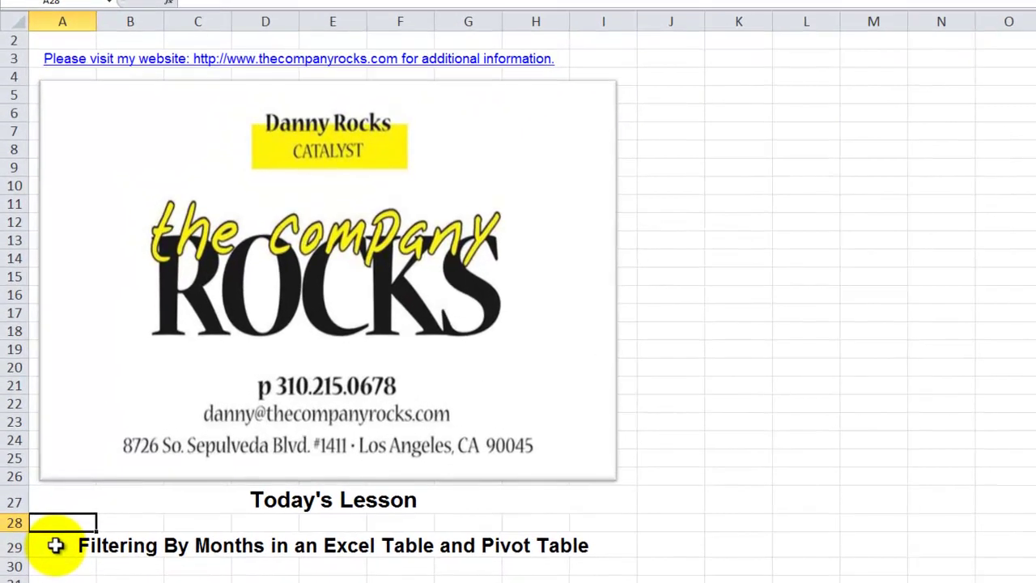
Switch from the title sheet to the worksheet with the Date/Customer/Units/Dollars table and pivot table
{"action": "left_click", "coordinate": [41, 498]}
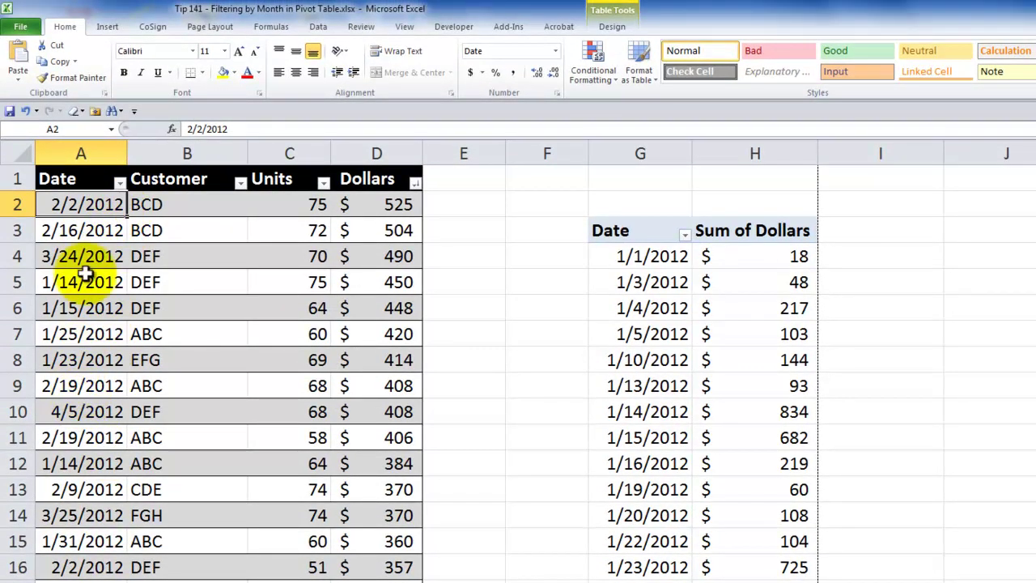
{"action": "left_click", "coordinate": [103, 26]}
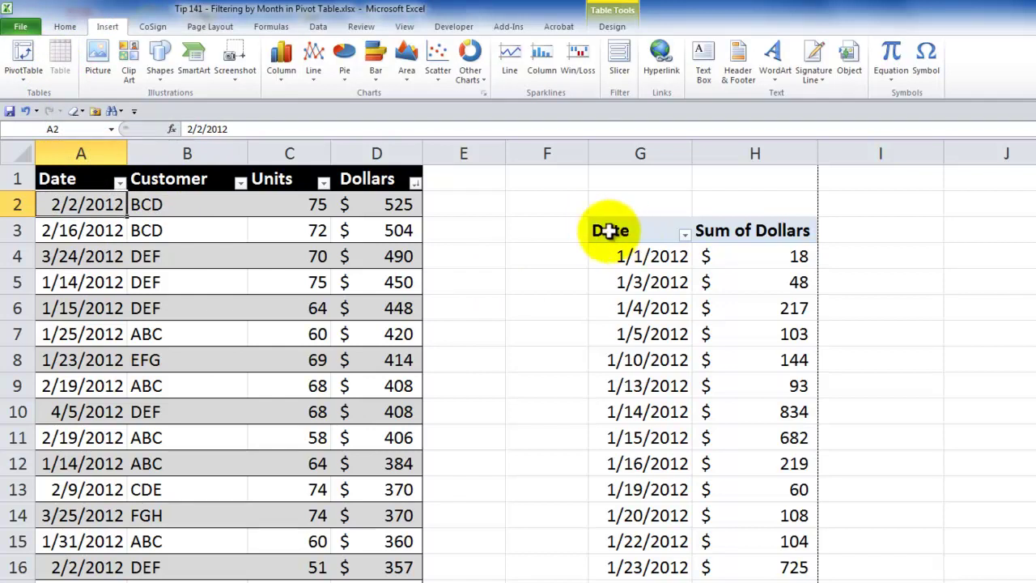
{"action": "left_click", "coordinate": [119, 182]}
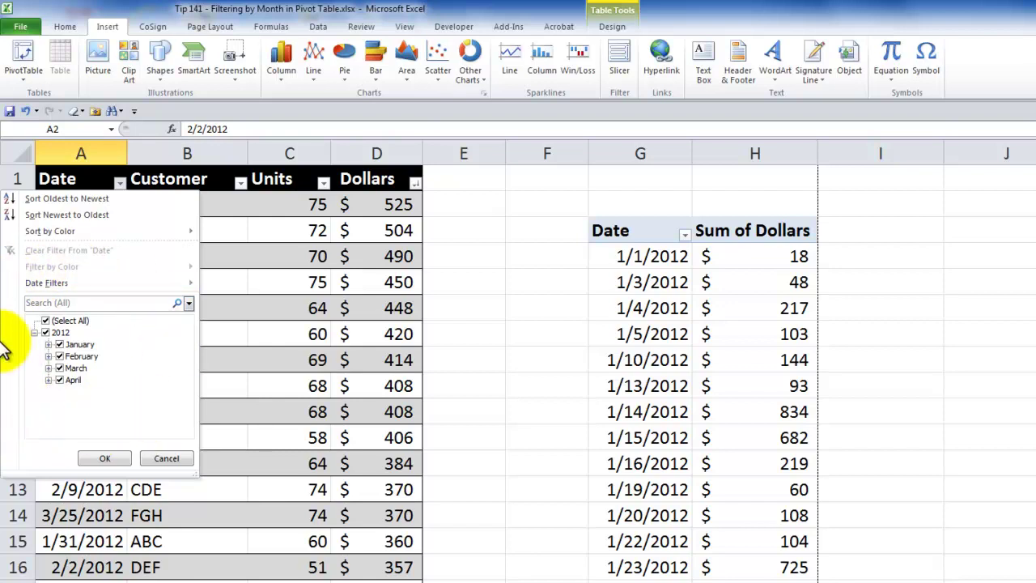
{"action": "left_click", "coordinate": [49, 344]}
{"action": "left_click", "coordinate": [49, 320]}
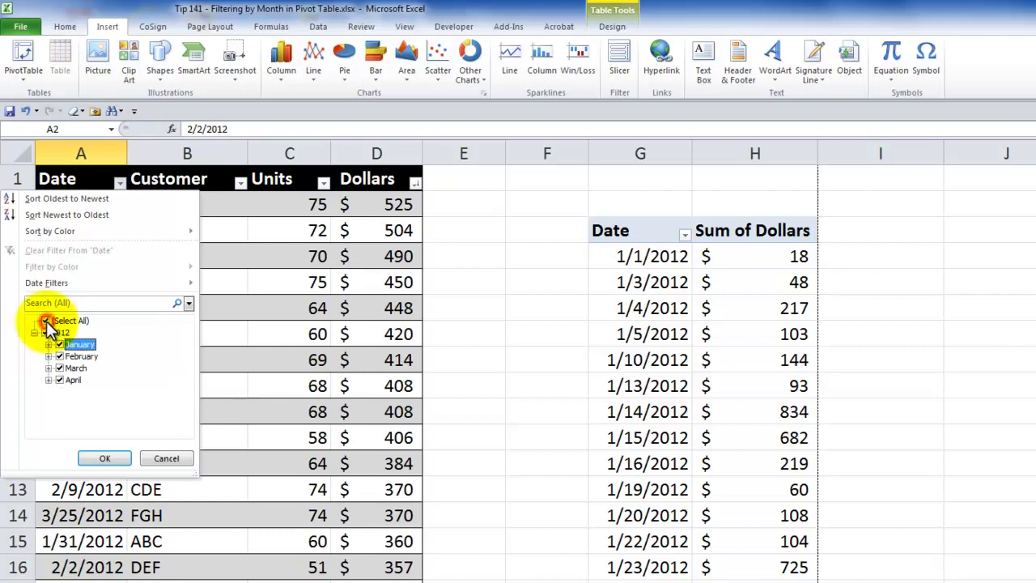
{"action": "left_click", "coordinate": [160, 458]}
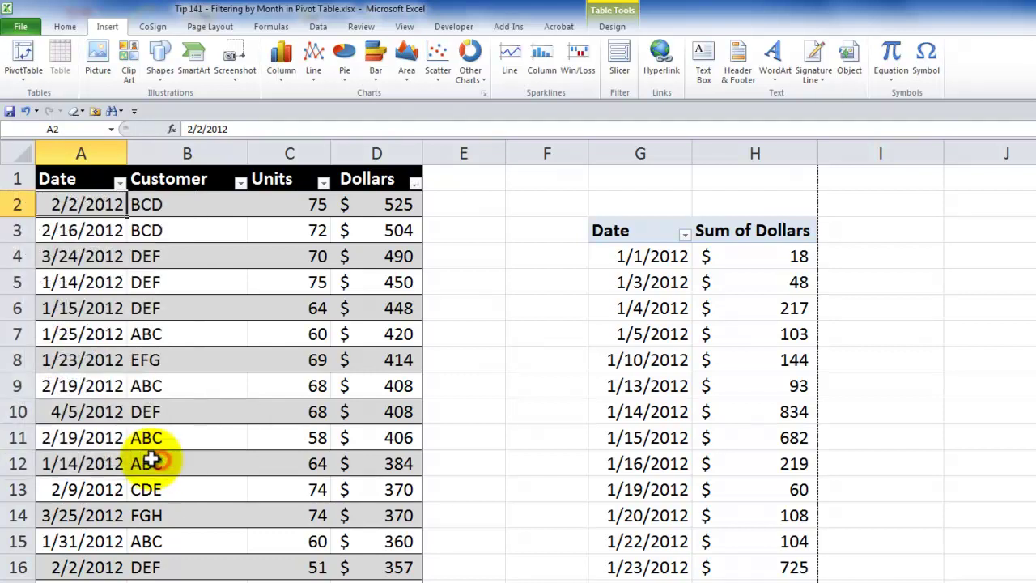
Filter the pivot table's Date field to April, listing 4/2–4/9/2012 with a $1,792 total
{"action": "left_click", "coordinate": [651, 233]}
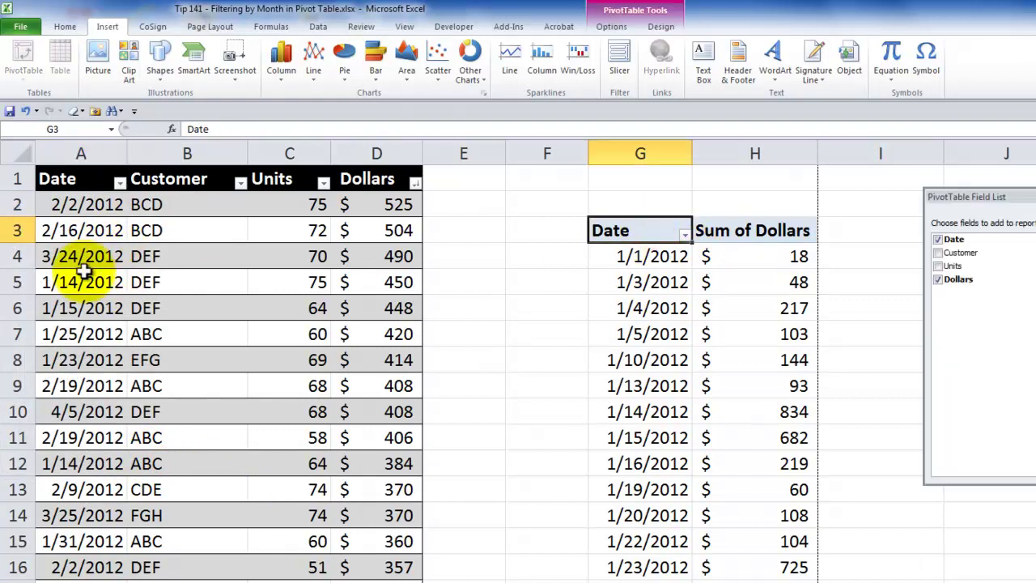
{"action": "left_click", "coordinate": [685, 235]}
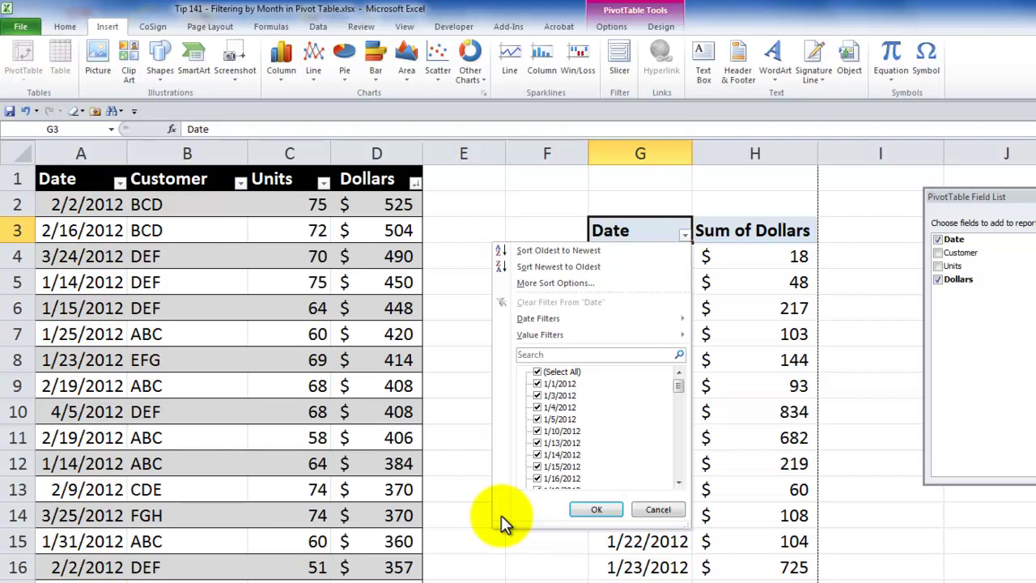
{"action": "mouse_move", "coordinate": [622, 319]}
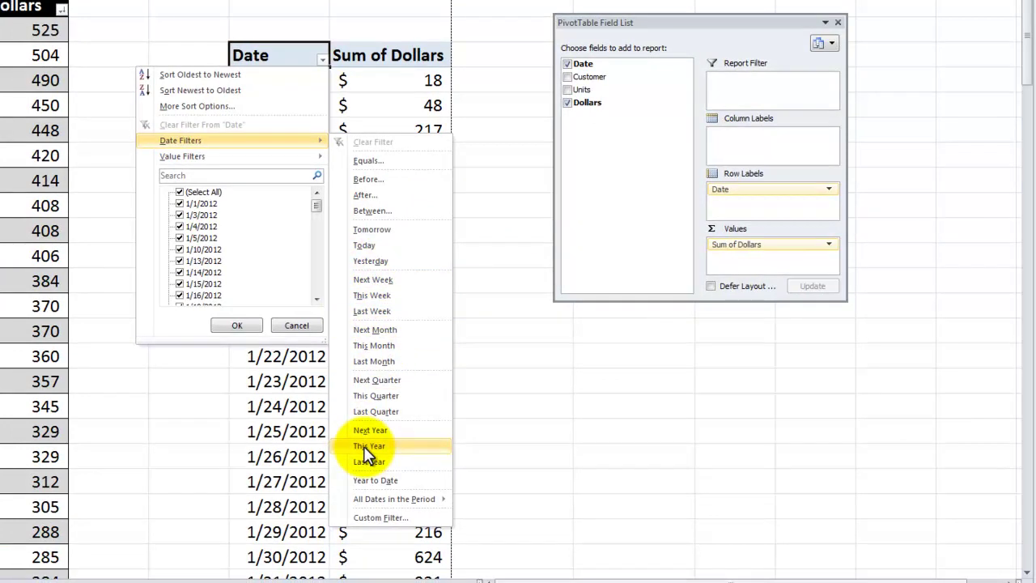
{"action": "mouse_move", "coordinate": [365, 499]}
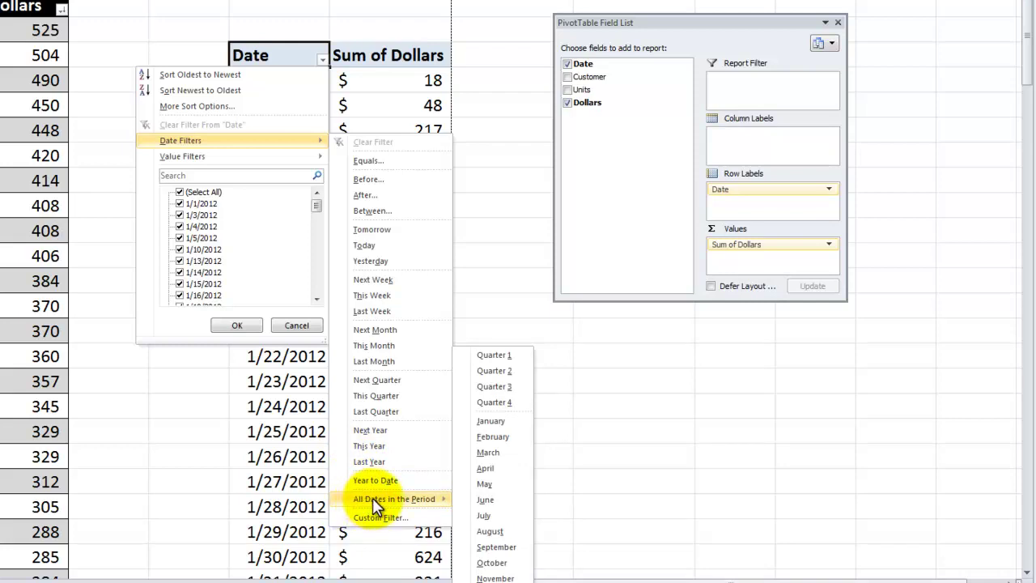
{"action": "left_click", "coordinate": [491, 467]}
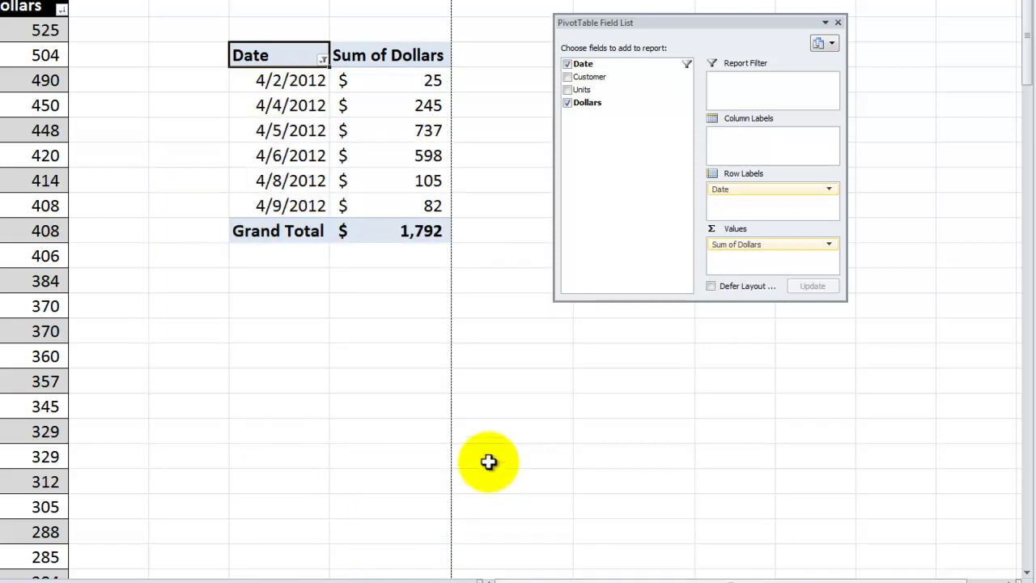
{"action": "left_click", "coordinate": [324, 61]}
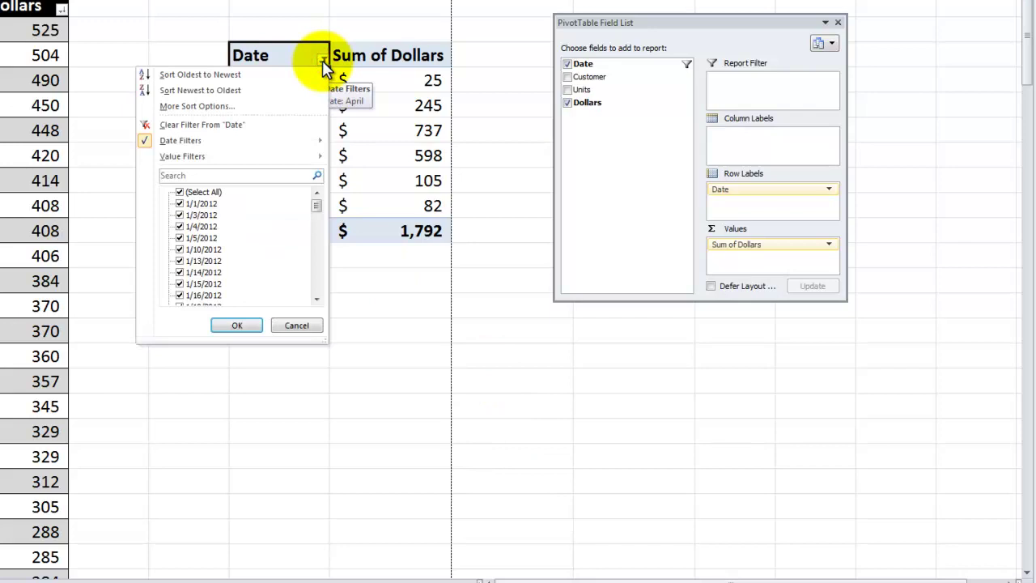
Clear the pivot's Date filter and filter the sales table to April 2012 dates
{"action": "left_click", "coordinate": [160, 127]}
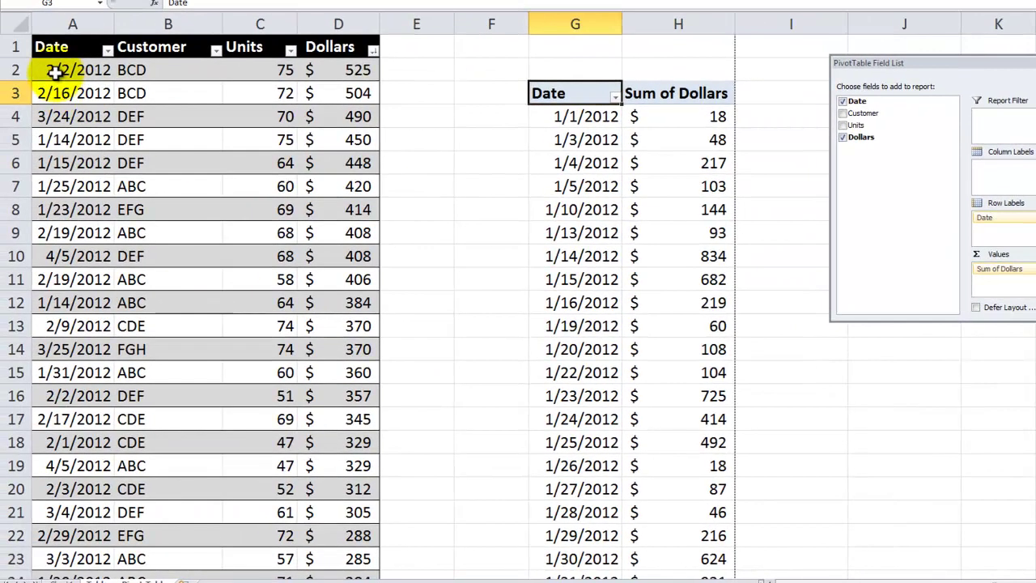
{"action": "left_click", "coordinate": [55, 71]}
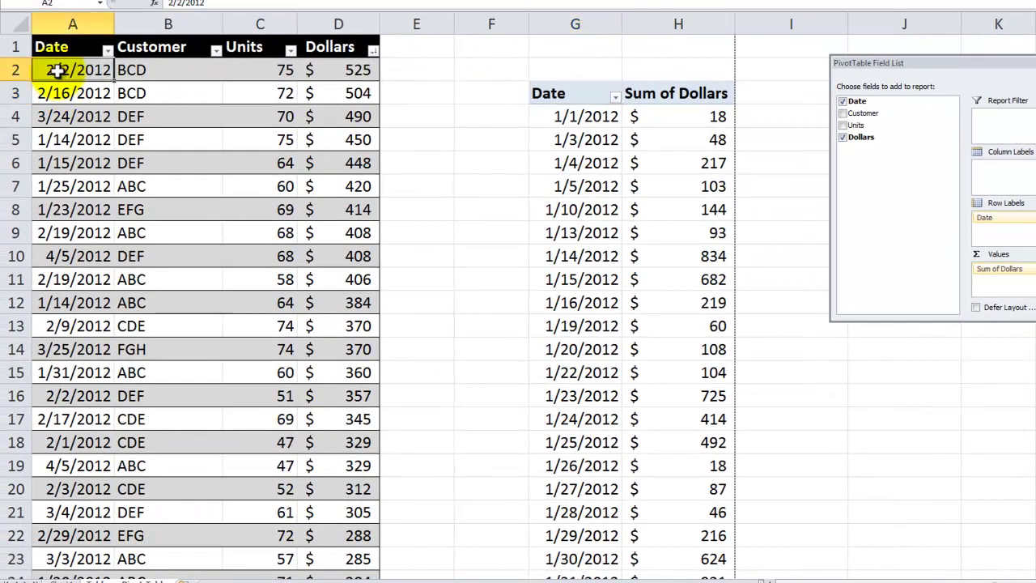
{"action": "left_click", "coordinate": [108, 51]}
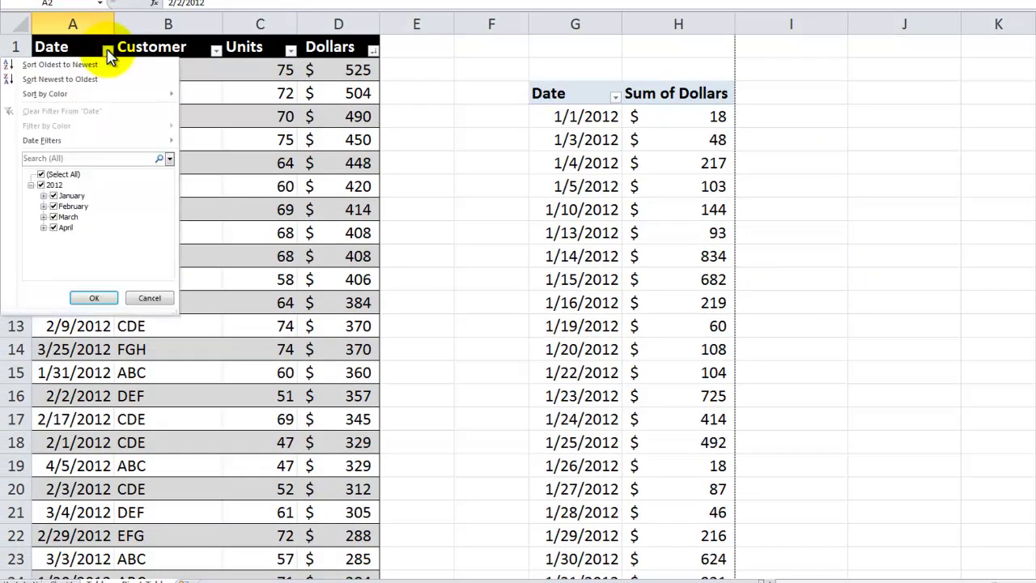
{"action": "mouse_move", "coordinate": [65, 142]}
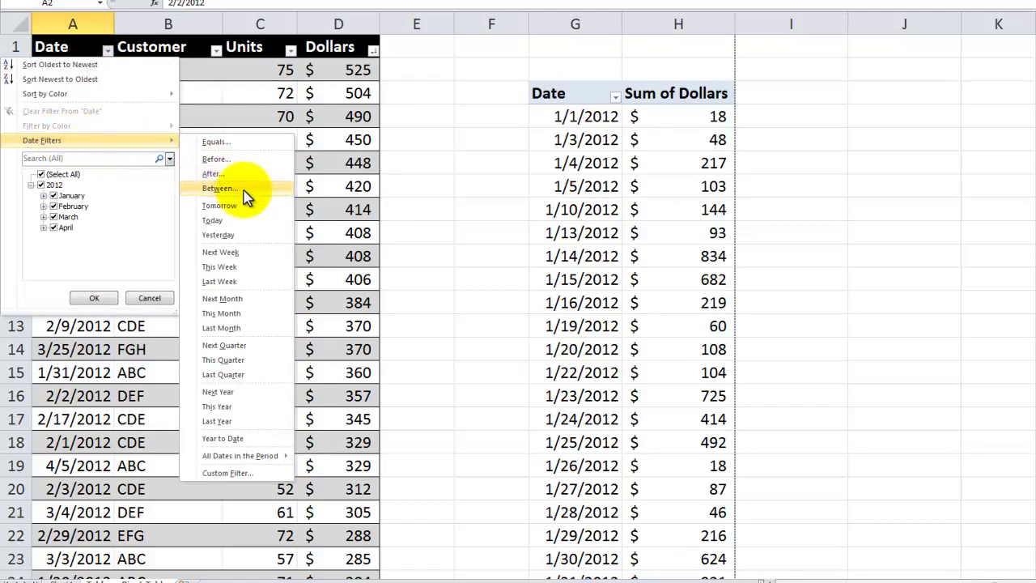
{"action": "mouse_move", "coordinate": [219, 461]}
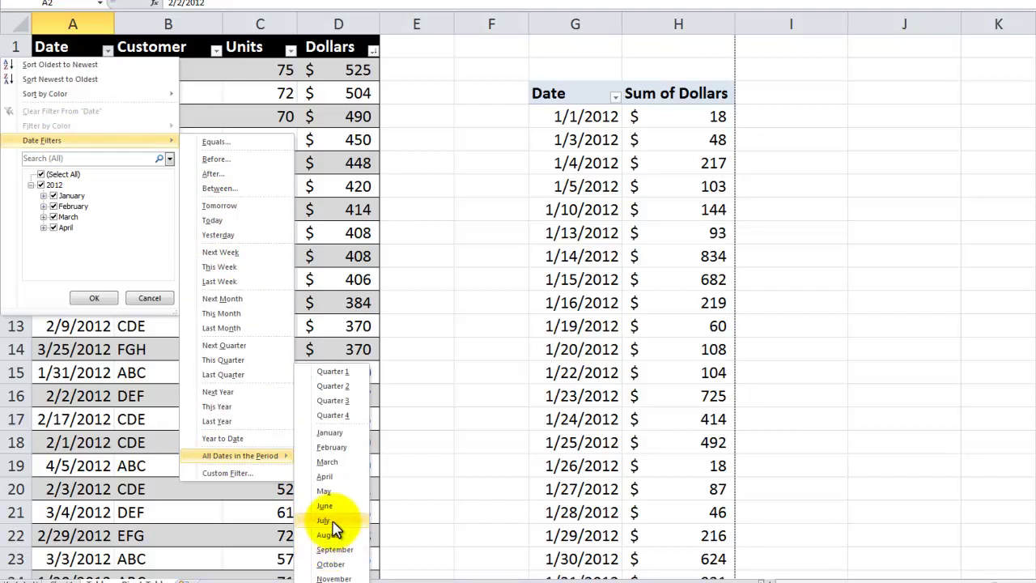
{"action": "left_click", "coordinate": [324, 476]}
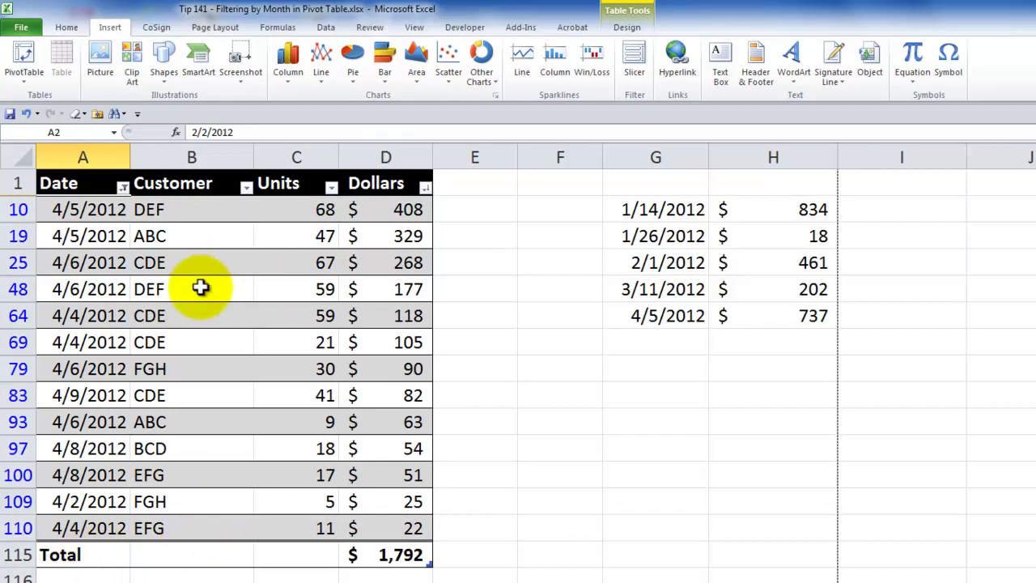
Turn the sales table's Total Row off and back on in Table Tools Design
{"action": "left_click", "coordinate": [200, 287]}
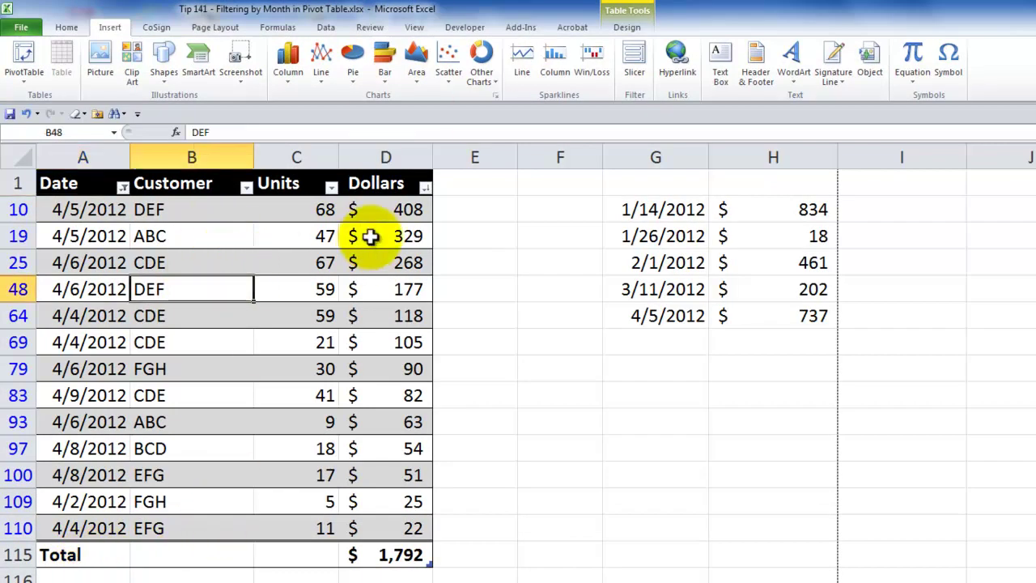
{"action": "left_click", "coordinate": [627, 27]}
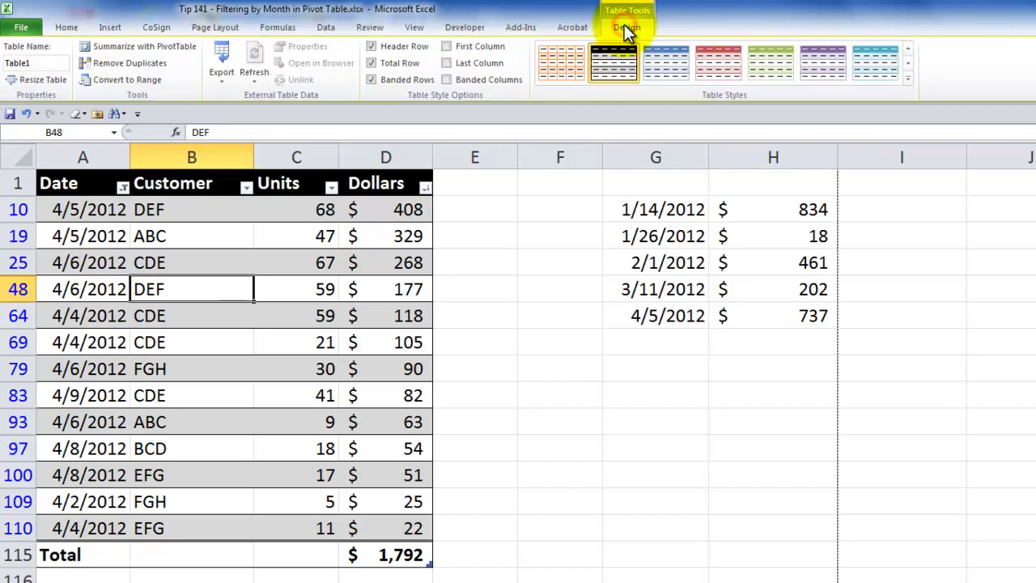
{"action": "left_click", "coordinate": [371, 62]}
{"action": "left_click", "coordinate": [371, 63]}
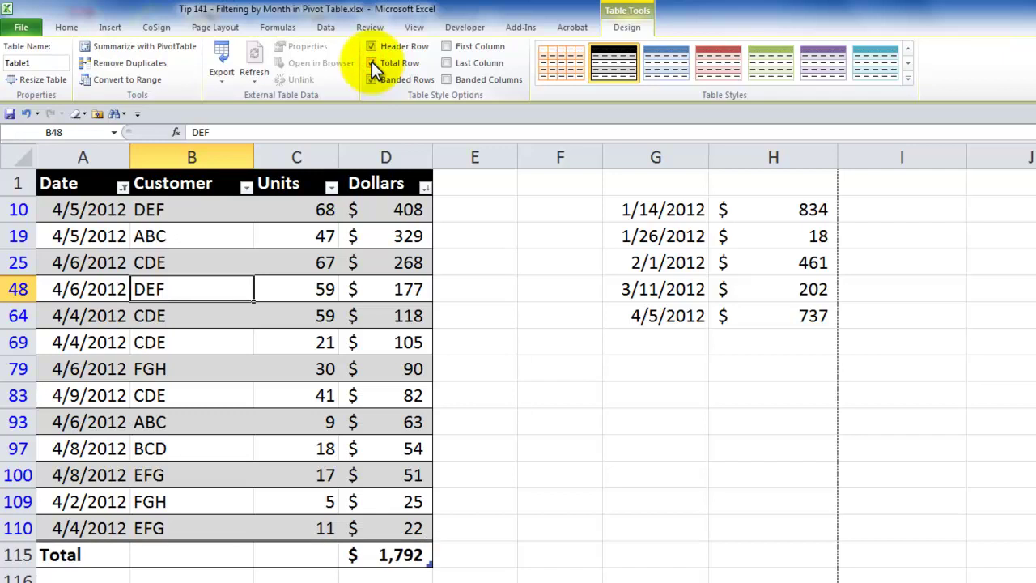
Remove the April filter by checking (Select All) in the table's Date filter
{"action": "left_click", "coordinate": [122, 186]}
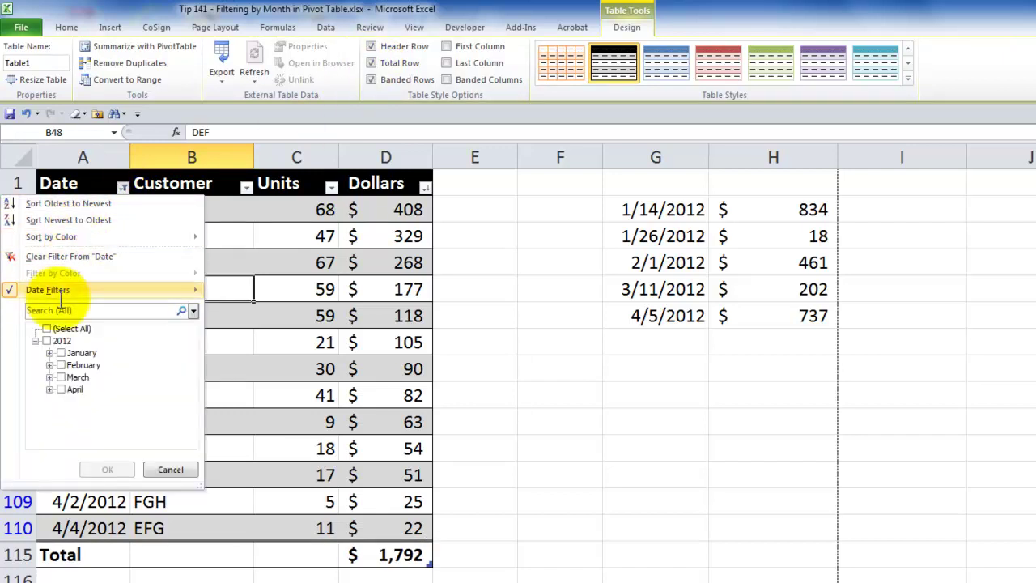
{"action": "left_click", "coordinate": [47, 329]}
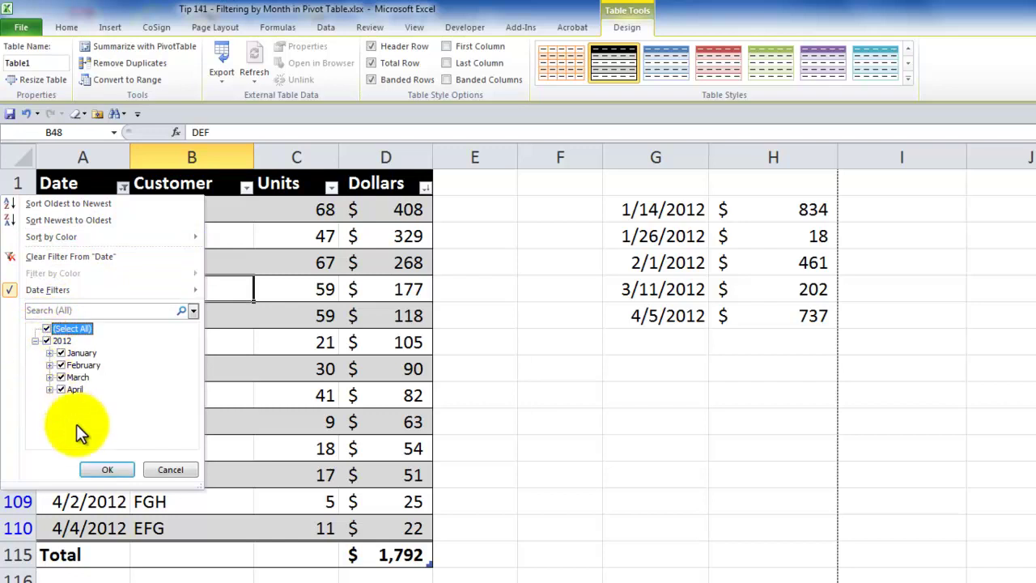
{"action": "left_click", "coordinate": [105, 471]}
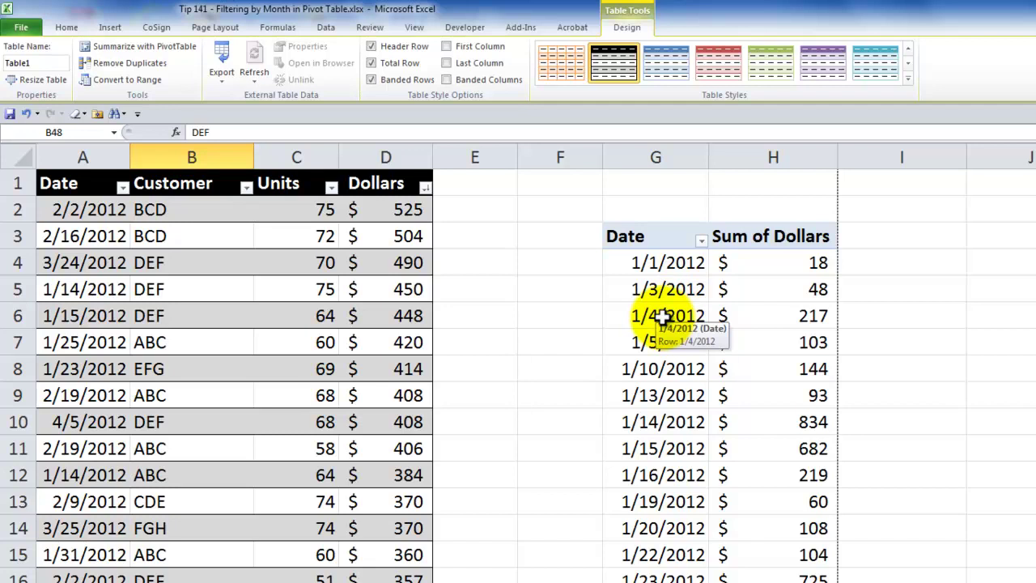
Set up grouping of pivot dates 1/1/2012–4/10/2012 by Days, Months and Years
{"action": "left_click", "coordinate": [662, 317]}
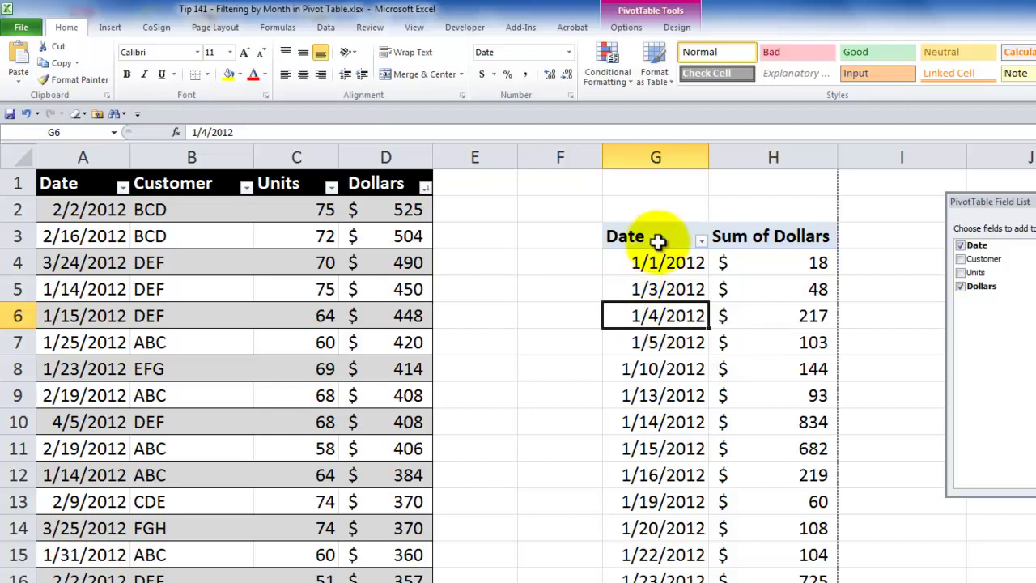
{"action": "left_click", "coordinate": [627, 27]}
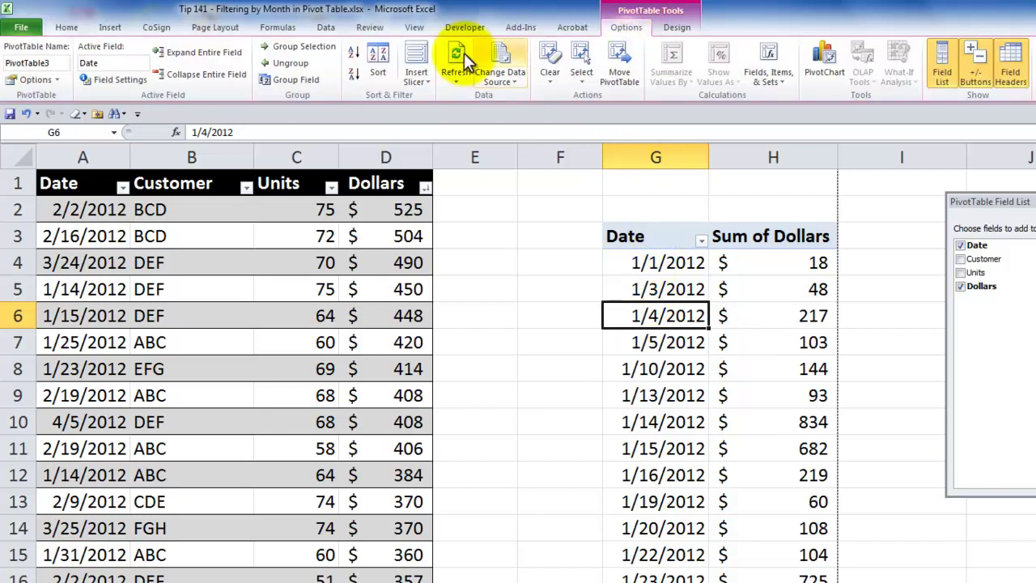
{"action": "left_click", "coordinate": [291, 81]}
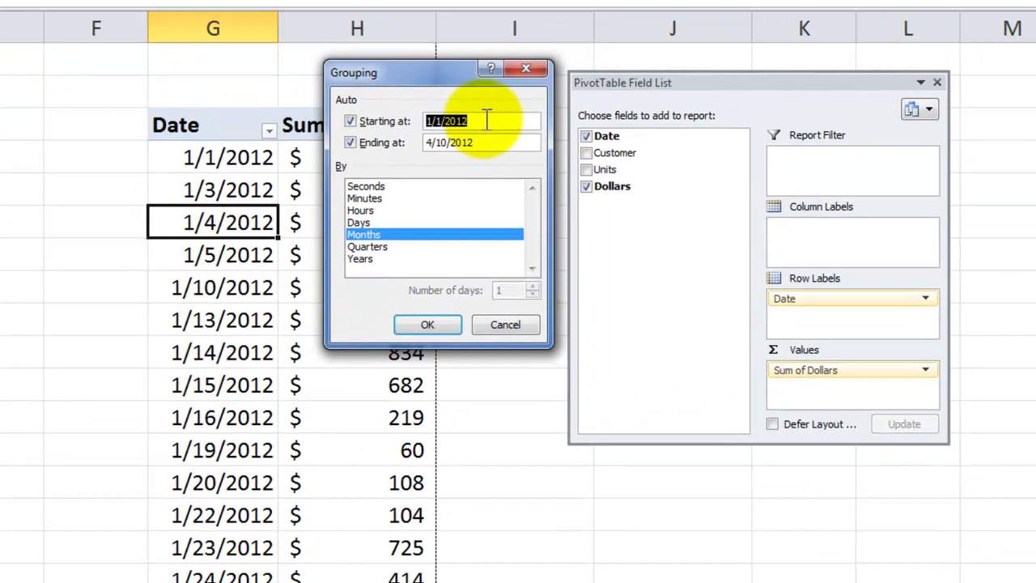
{"action": "left_click", "coordinate": [879, 233]}
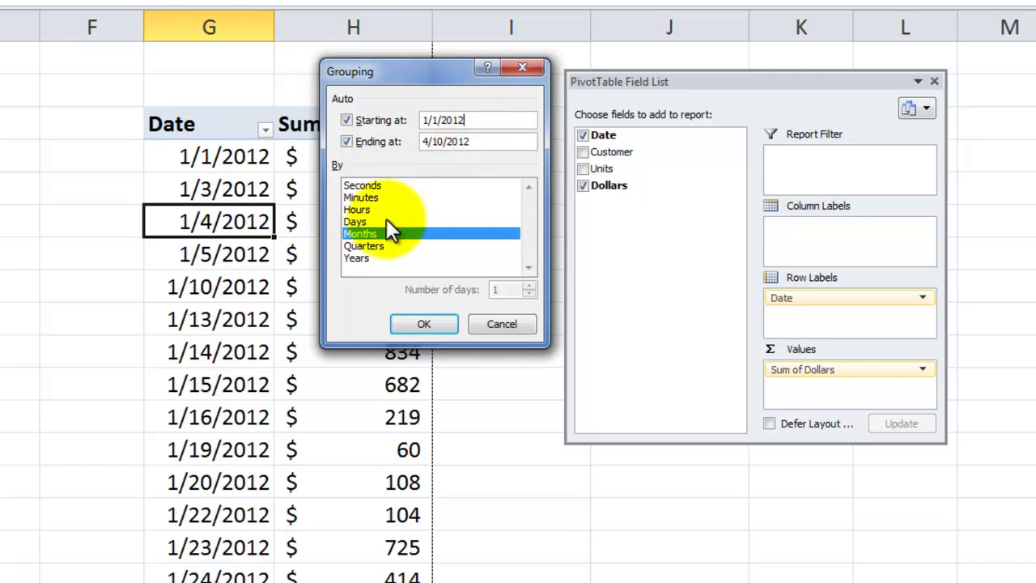
{"action": "left_click", "coordinate": [360, 221]}
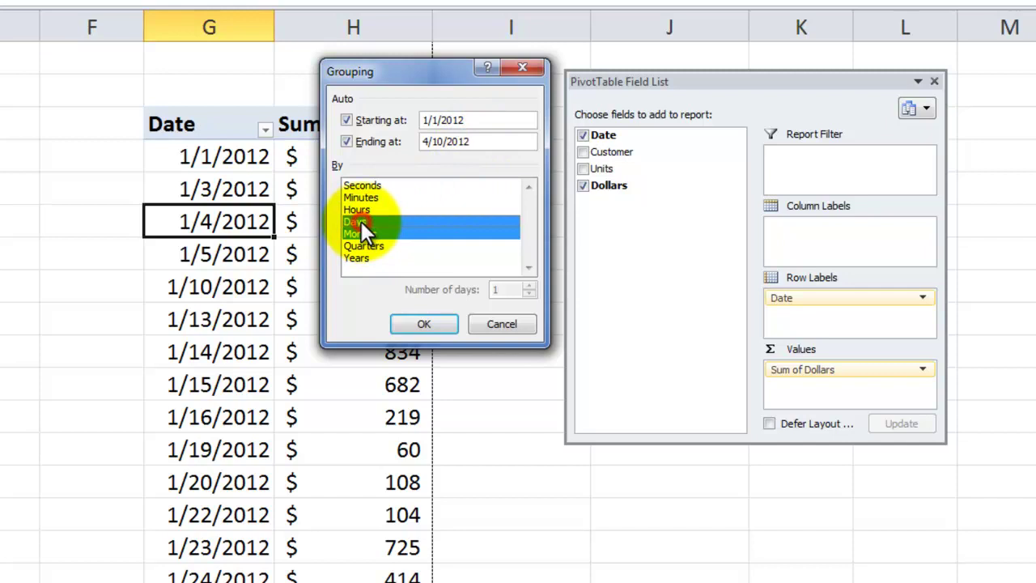
{"action": "left_click", "coordinate": [359, 259]}
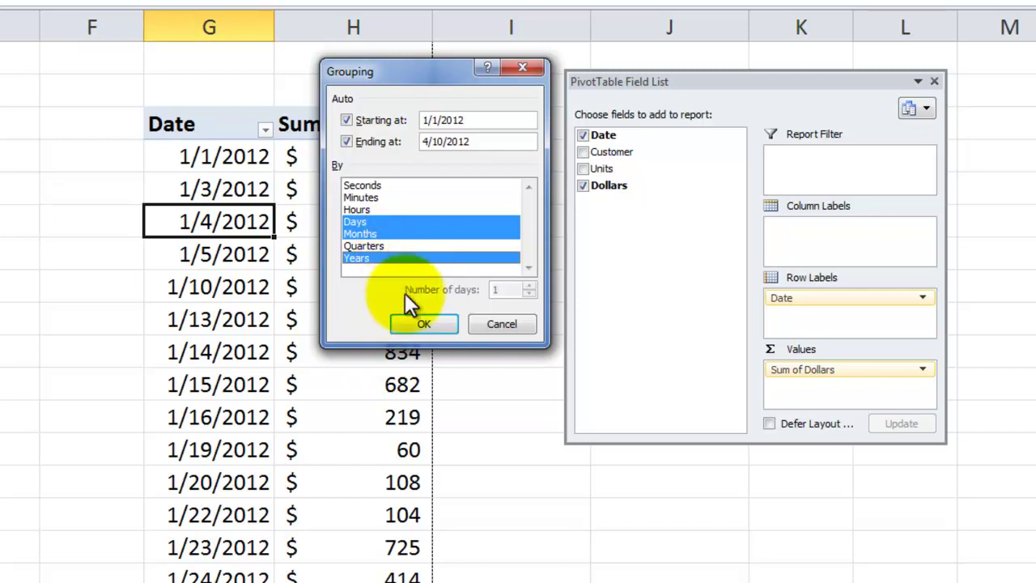
Apply the Days, Months and Years grouping and move the Field List slightly lower
{"action": "left_click", "coordinate": [401, 318]}
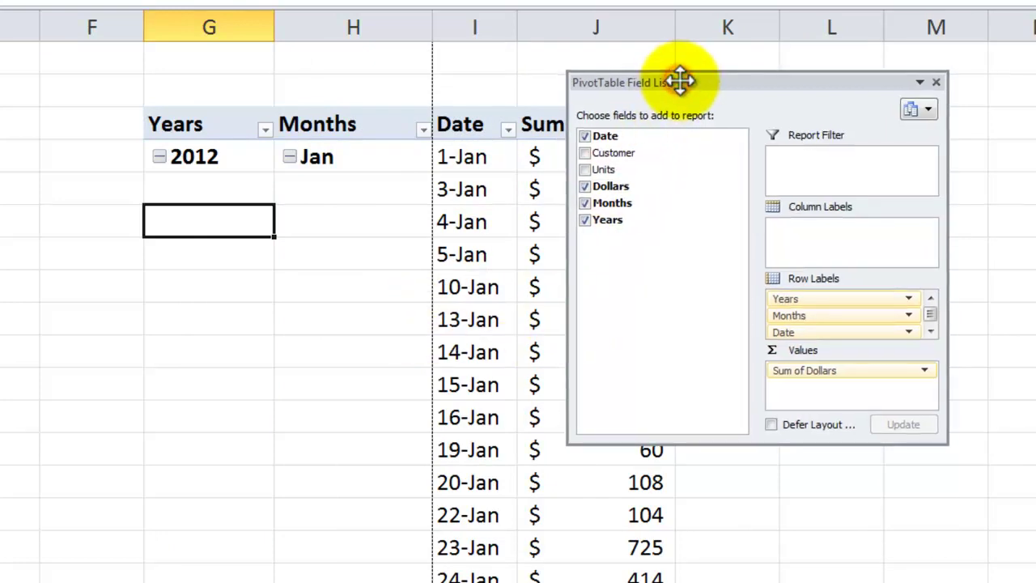
{"action": "left_click_drag", "start_coordinate": [678, 79], "coordinate": [680, 95]}
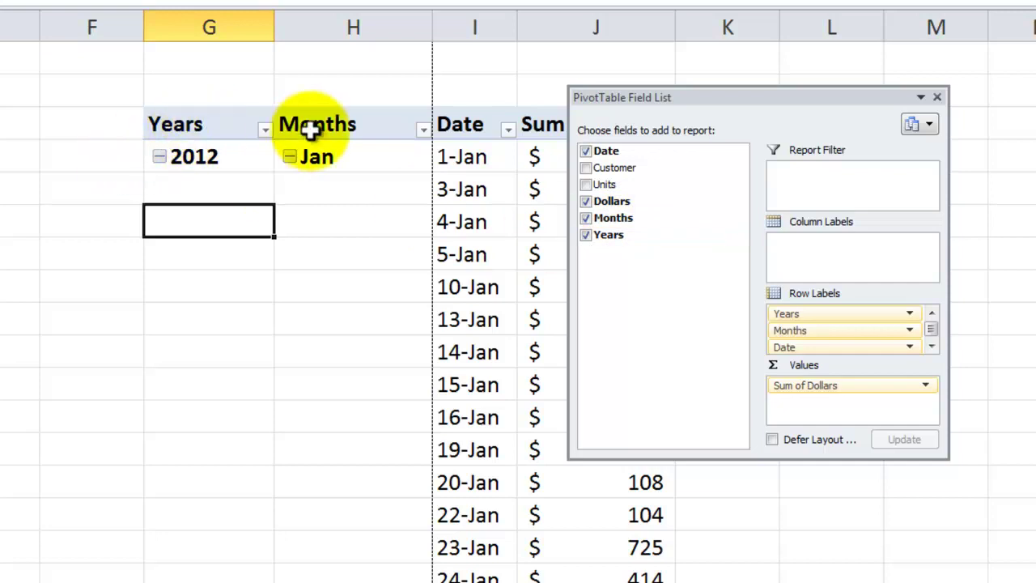
Uncheck Years in the Field List so dates sit under Months alone
{"action": "left_click", "coordinate": [585, 235]}
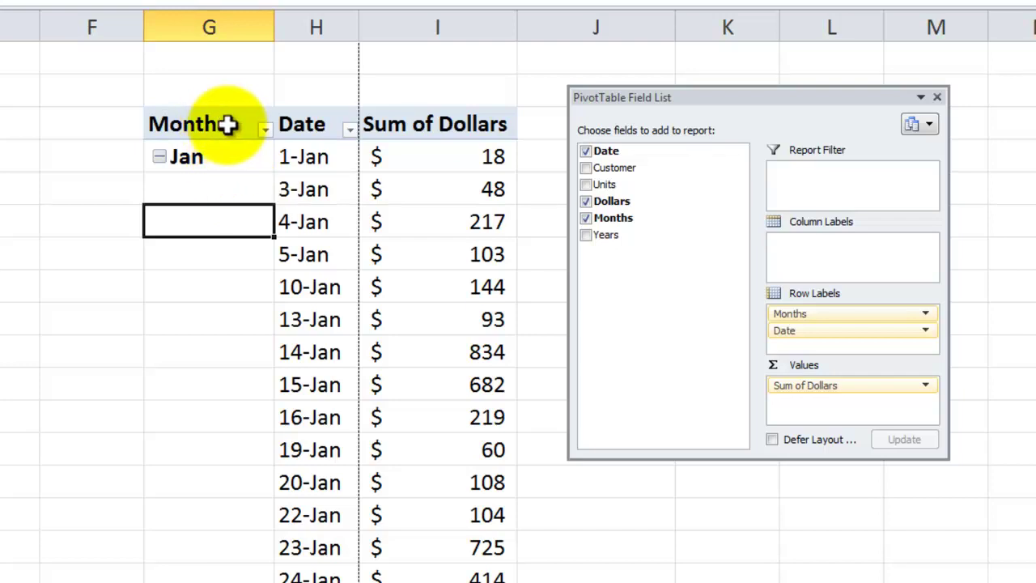
{"action": "left_click", "coordinate": [264, 127]}
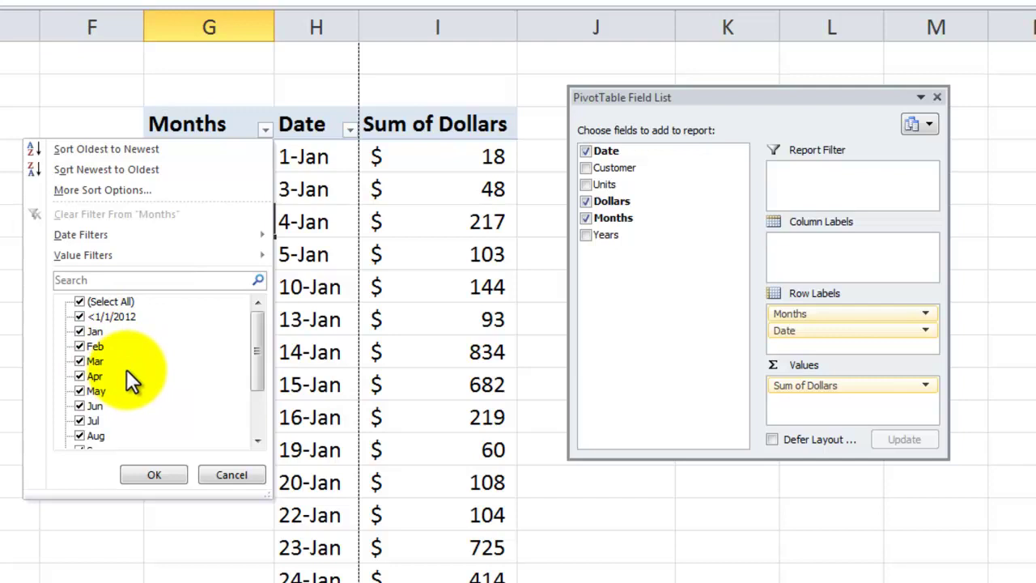
Filter the Months field to show only Apr, then add Feb
{"action": "left_click", "coordinate": [81, 301]}
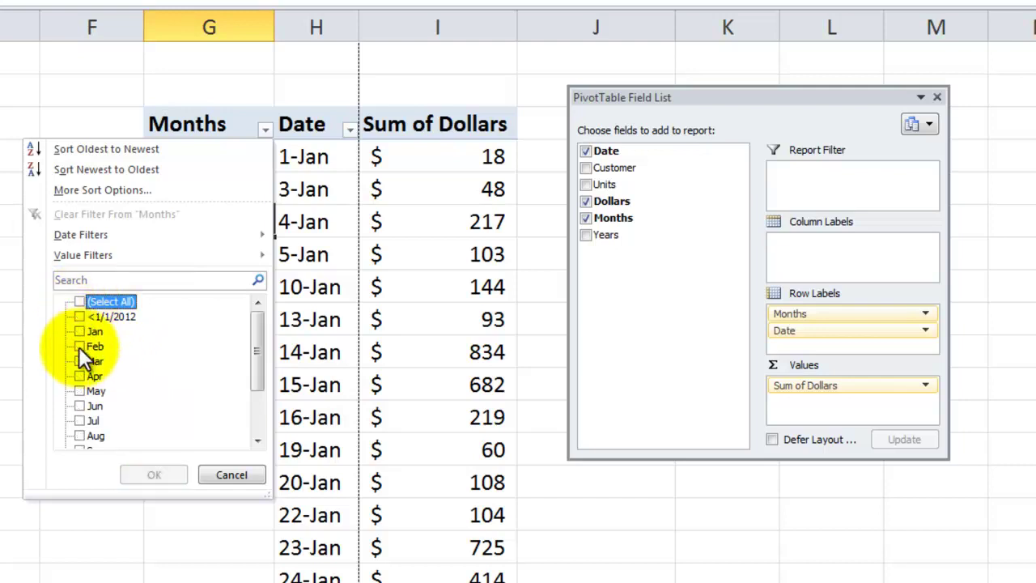
{"action": "left_click", "coordinate": [79, 376]}
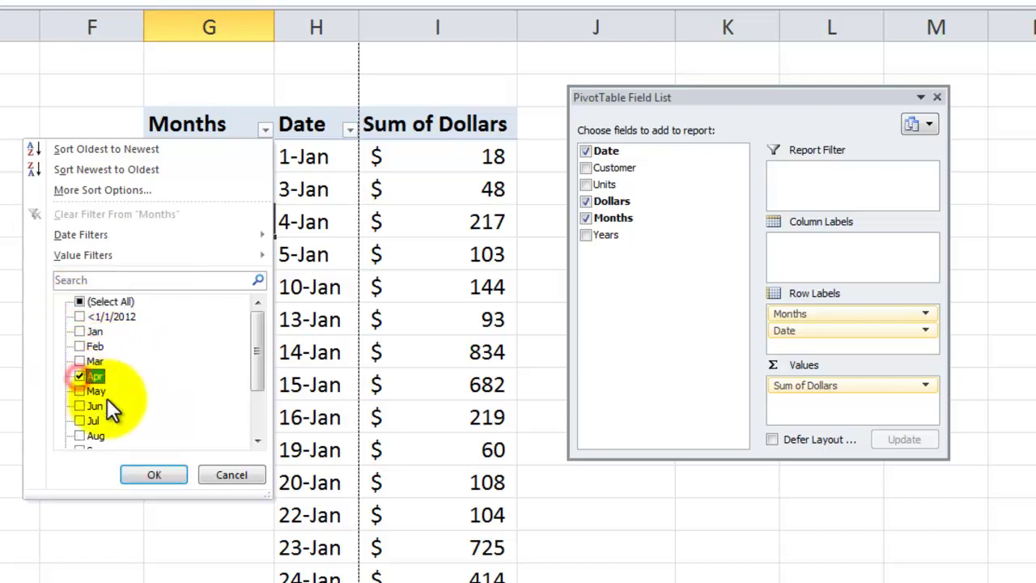
{"action": "left_click", "coordinate": [152, 473]}
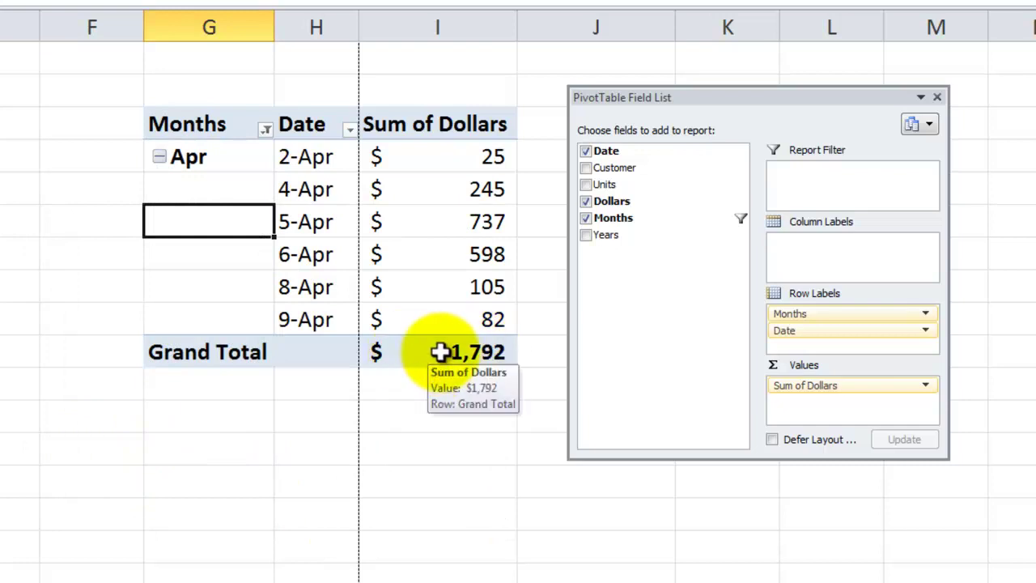
{"action": "left_click", "coordinate": [265, 128]}
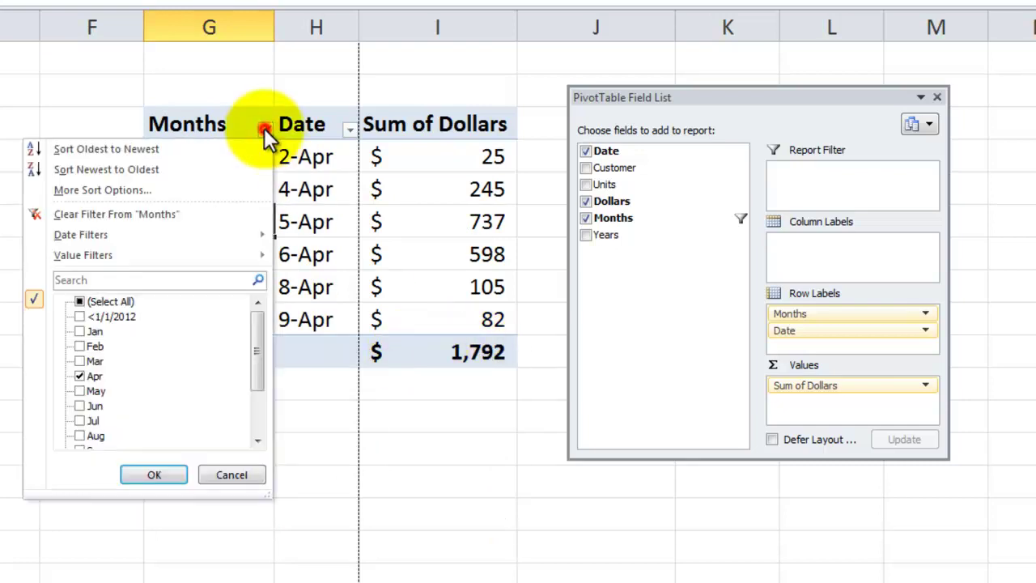
{"action": "left_click", "coordinate": [79, 347]}
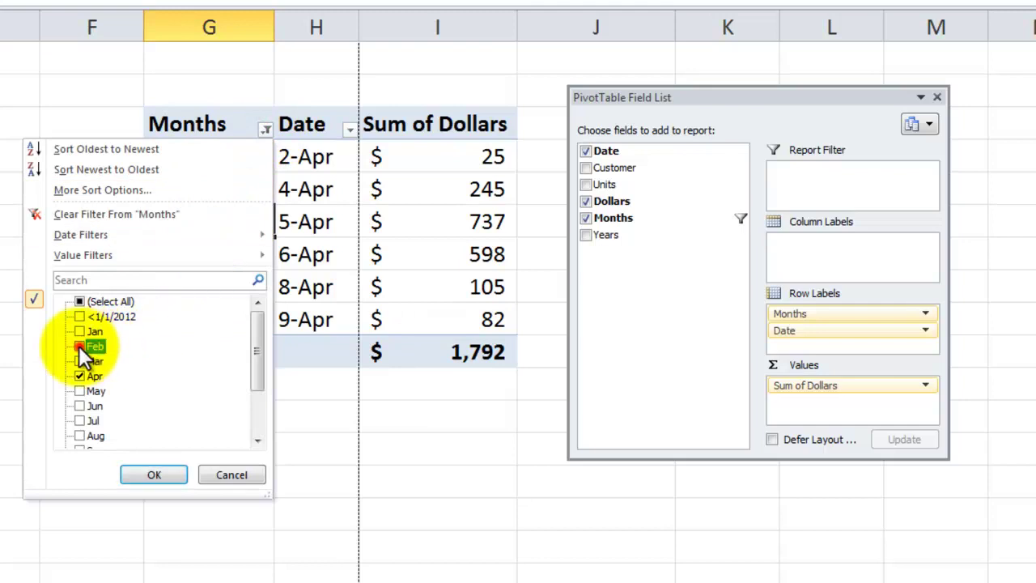
{"action": "left_click", "coordinate": [144, 476]}
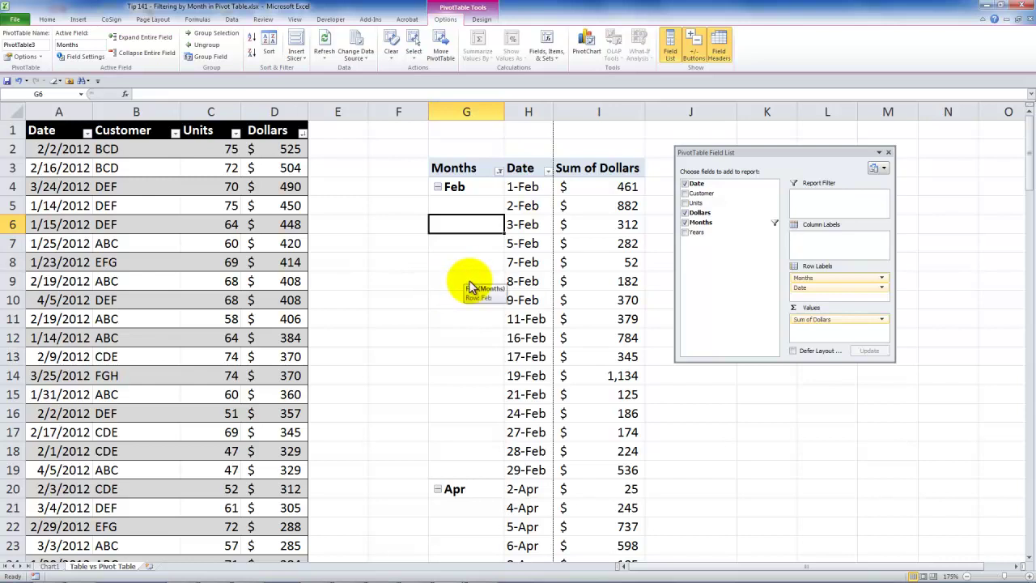
Ungroup the pivot dates, regroup by Days, Months and Years, then drop the Years level
{"action": "left_click", "coordinate": [476, 262]}
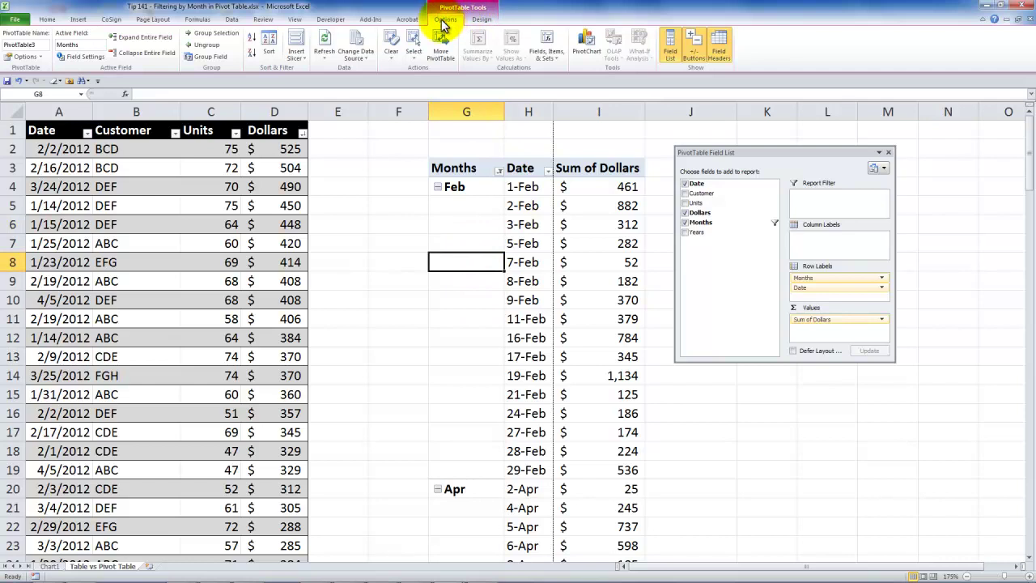
{"action": "left_click", "coordinate": [209, 50]}
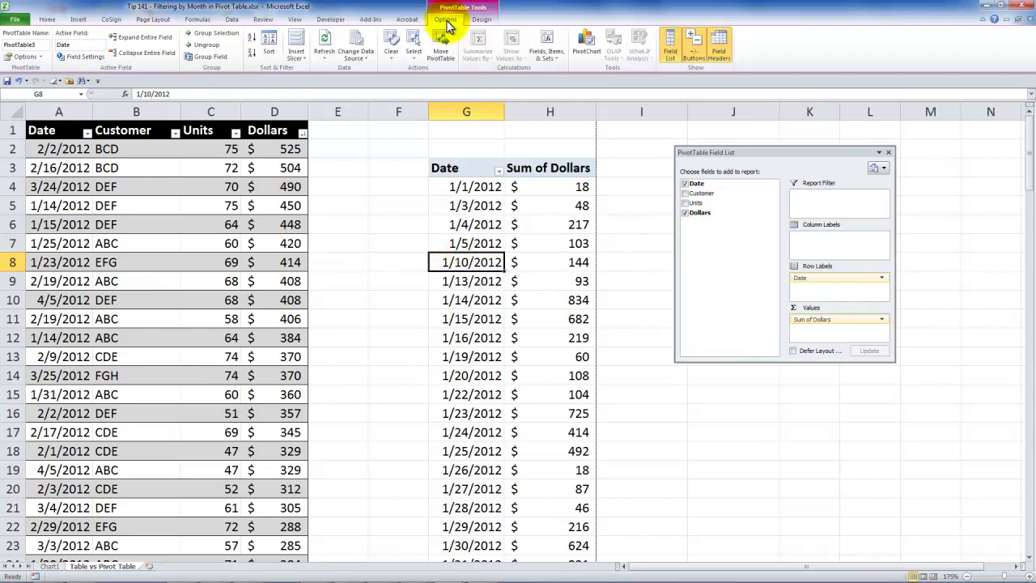
{"action": "left_click", "coordinate": [206, 58]}
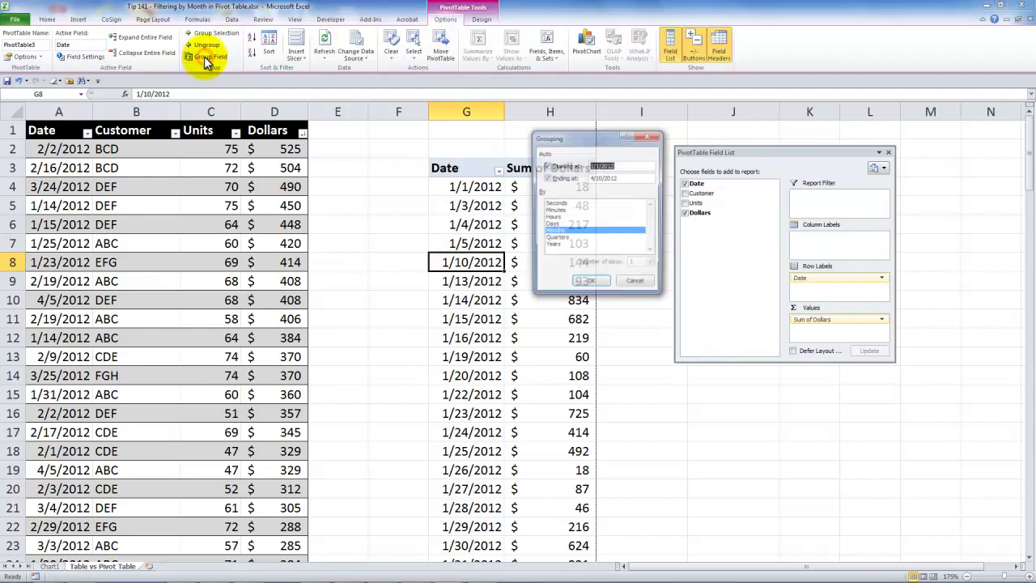
{"action": "left_click", "coordinate": [550, 224]}
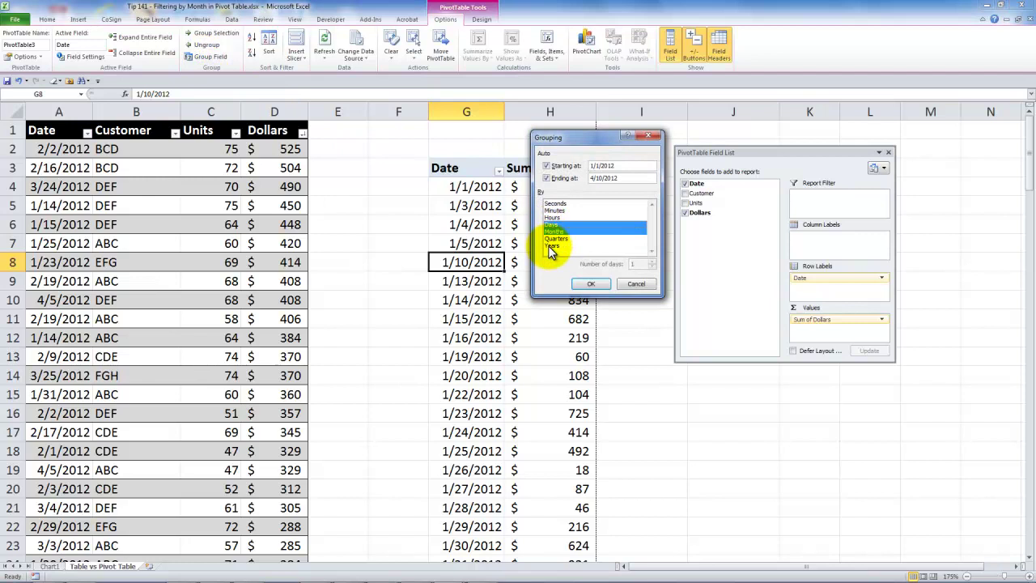
{"action": "left_click", "coordinate": [551, 246]}
{"action": "left_click", "coordinate": [588, 285]}
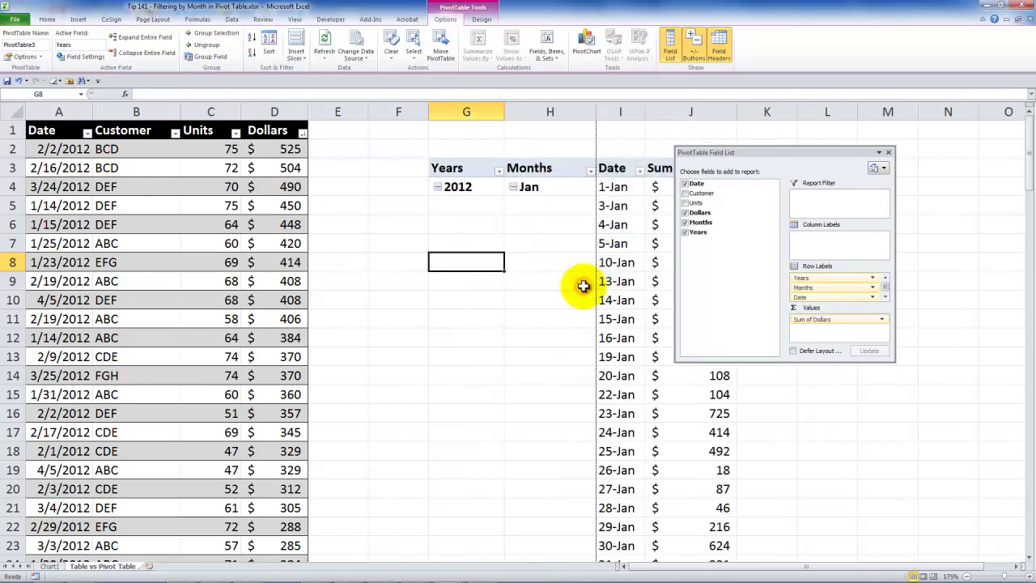
{"action": "left_click", "coordinate": [685, 232]}
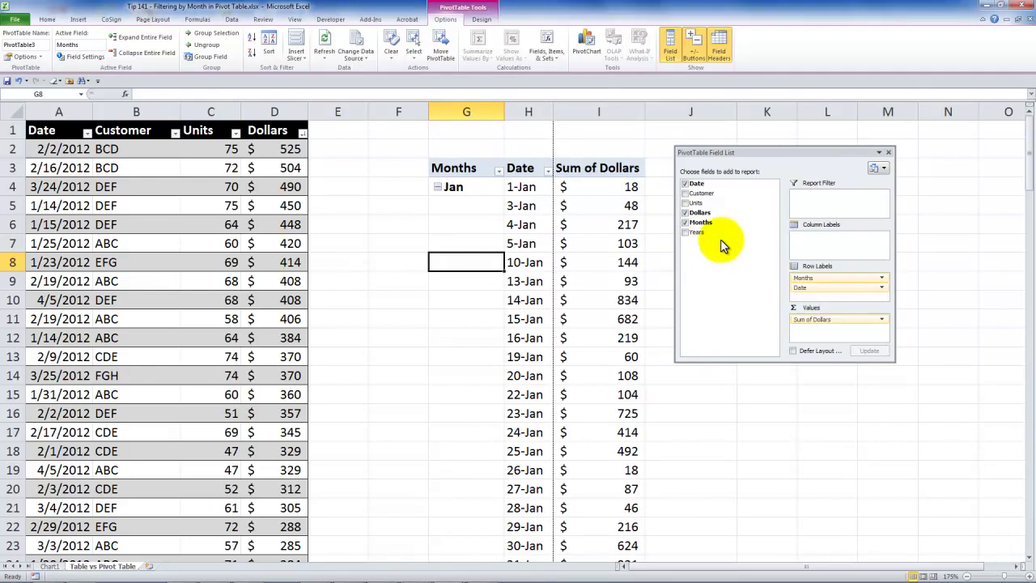
Collapse the entire Months field to monthly totals with a $19,835 Grand Total
{"action": "left_click", "coordinate": [463, 167]}
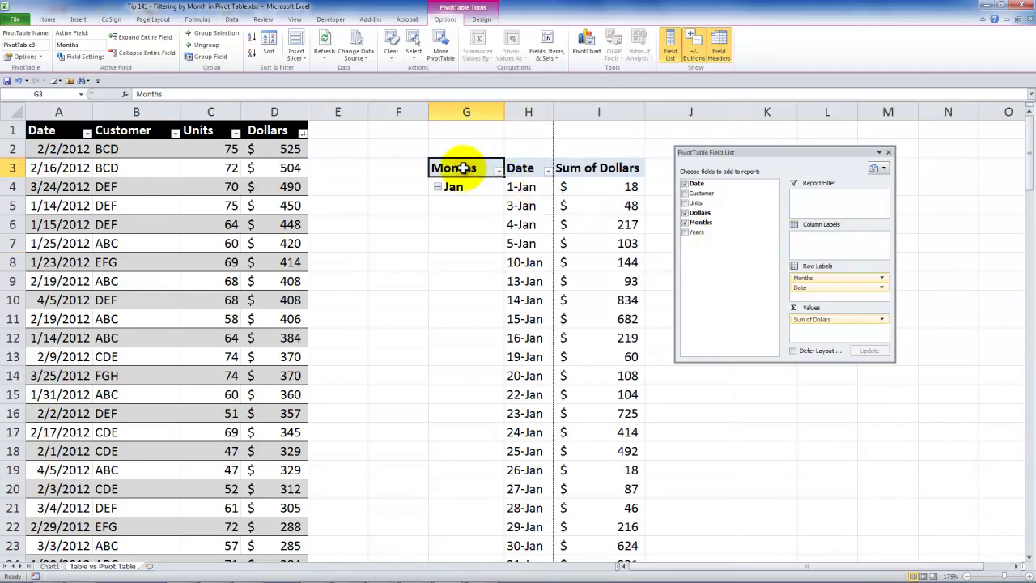
{"action": "right_click", "coordinate": [464, 173]}
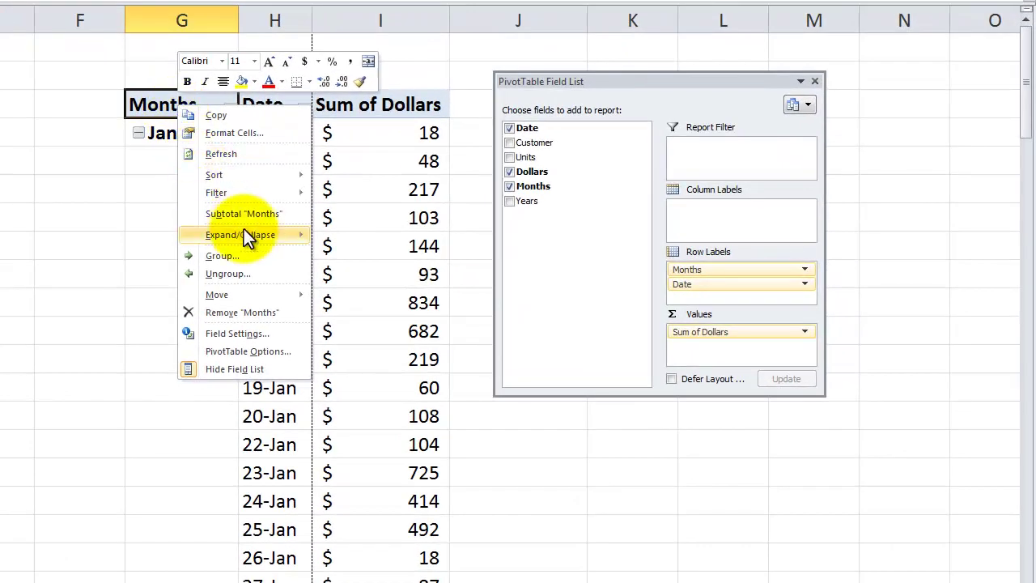
{"action": "mouse_move", "coordinate": [244, 239]}
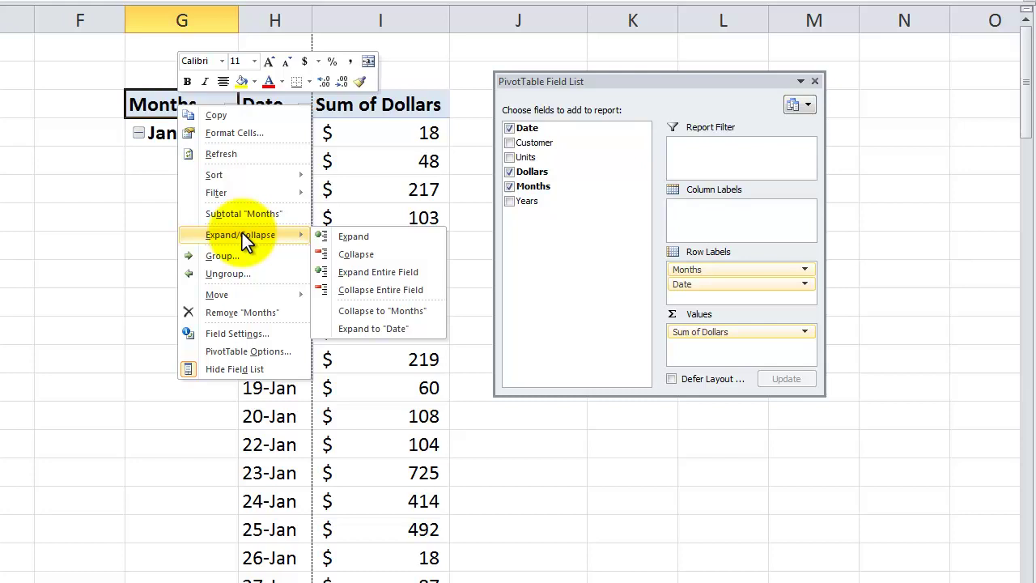
{"action": "left_click", "coordinate": [365, 291]}
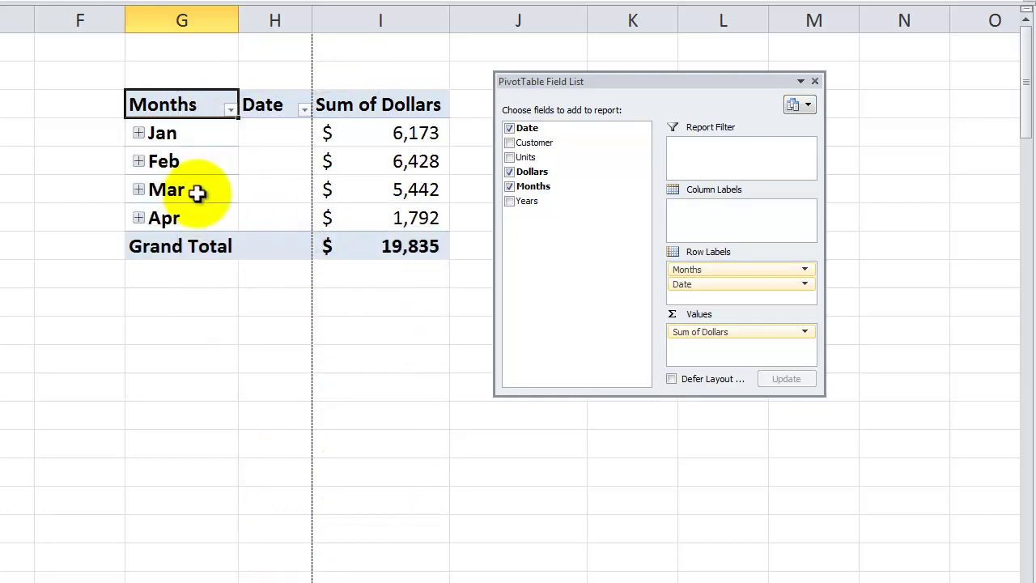
Expand and re-collapse March and January to check their daily amounts
{"action": "left_click", "coordinate": [137, 189]}
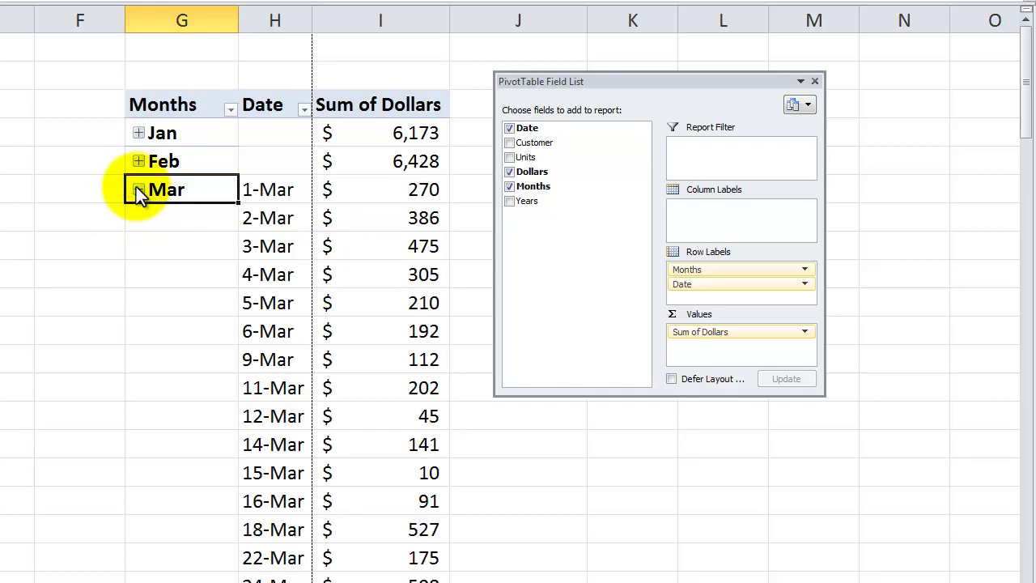
{"action": "left_click", "coordinate": [138, 189]}
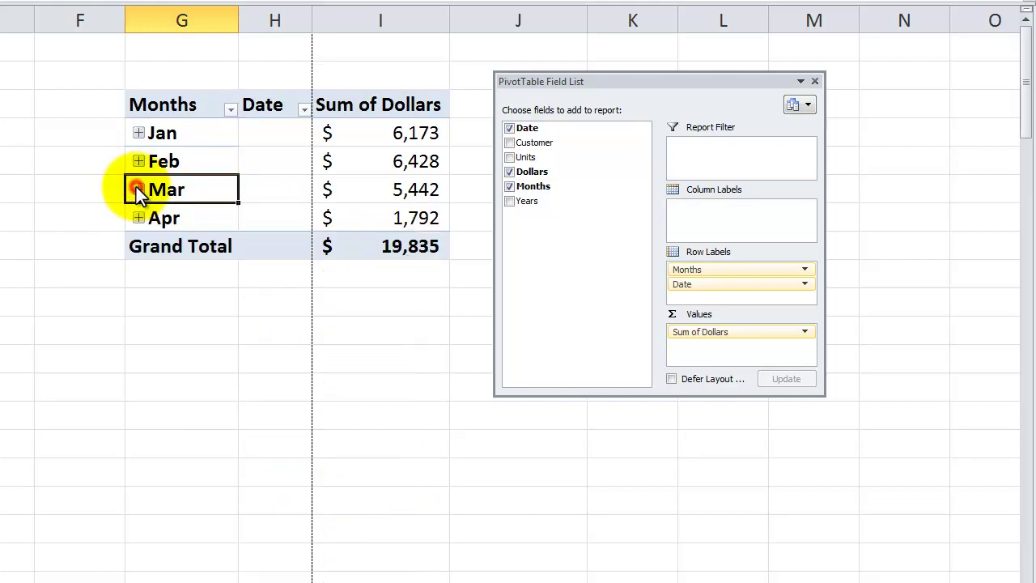
{"action": "left_click", "coordinate": [140, 135]}
{"action": "left_click", "coordinate": [140, 135]}
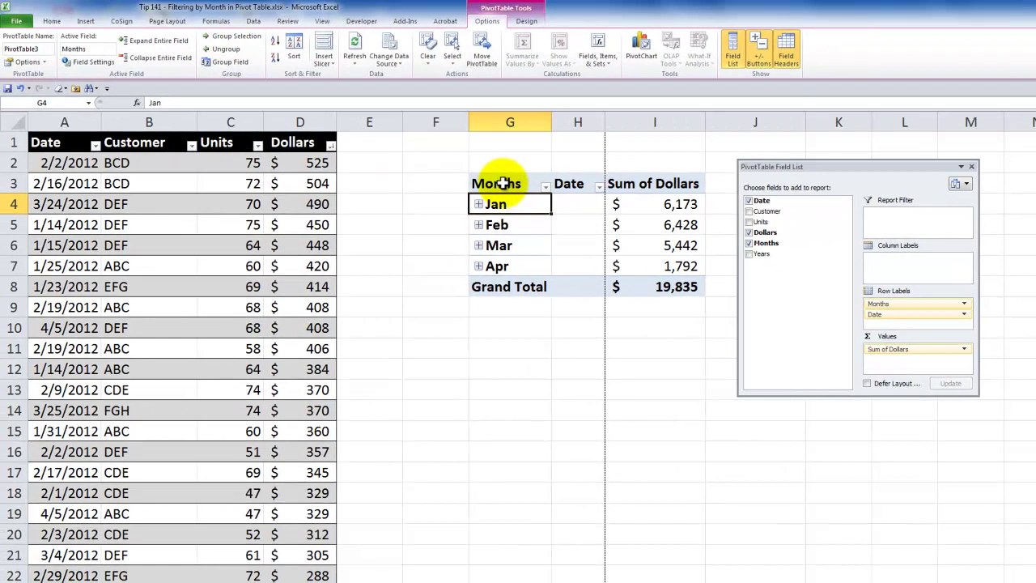
Expand the entire Months field so each month lists its dates, e.g. Jan: 1-Jan $18, 3-Jan $48, 4-Jan $217
{"action": "right_click", "coordinate": [176, 108]}
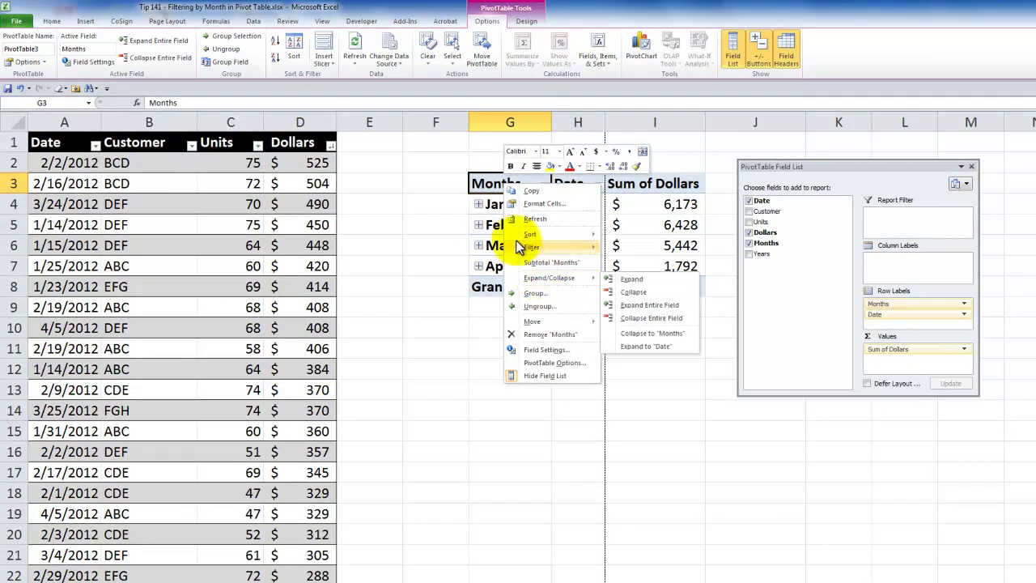
{"action": "left_click", "coordinate": [490, 187]}
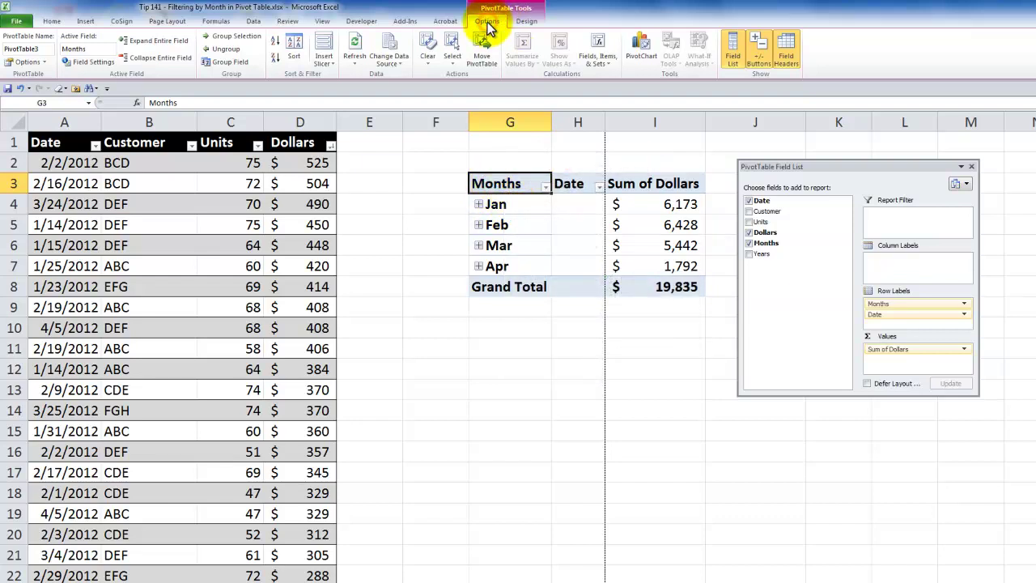
{"action": "left_click", "coordinate": [140, 42]}
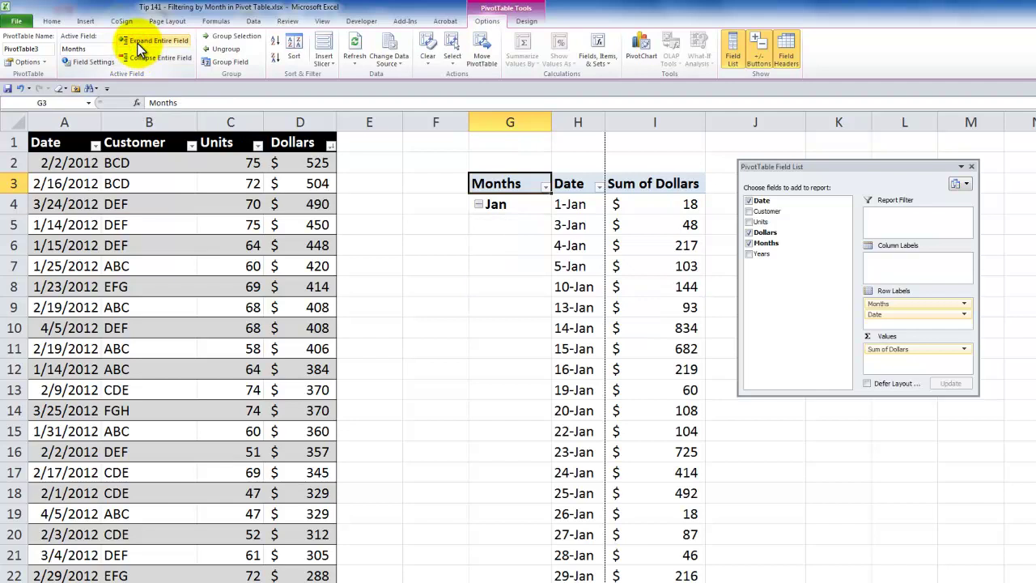
{"action": "left_click", "coordinate": [140, 205]}
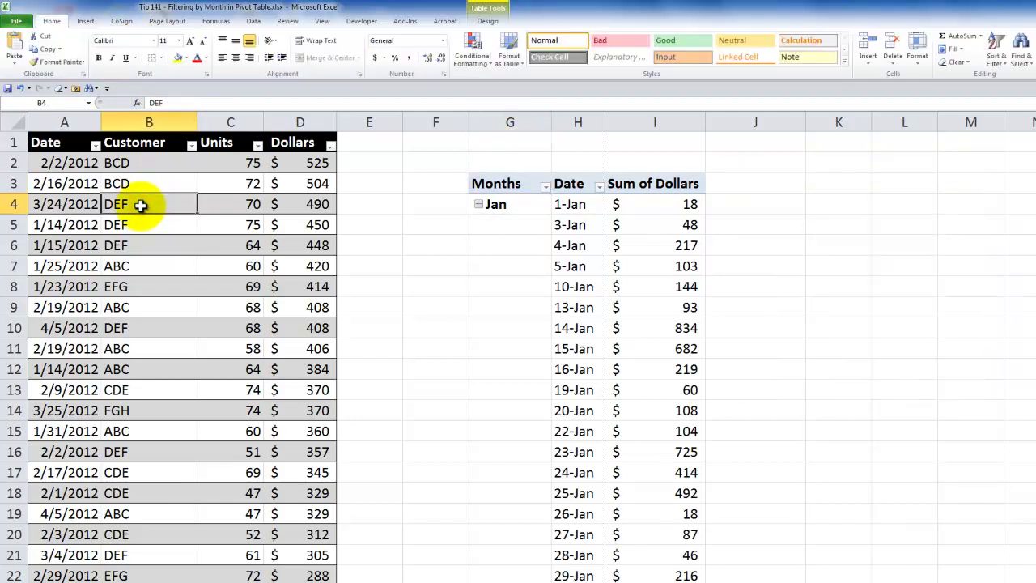
{"action": "left_click", "coordinate": [96, 145]}
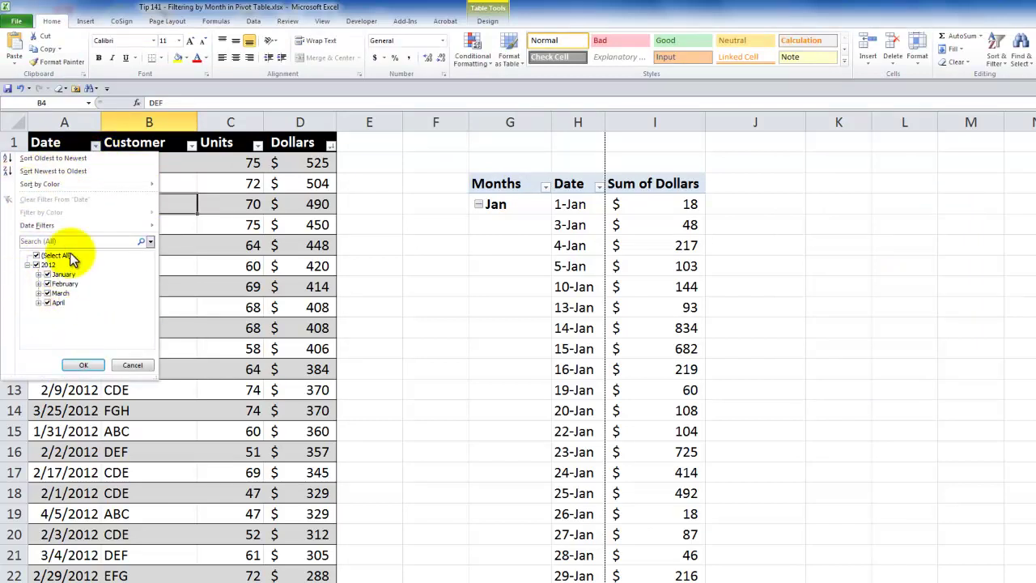
{"action": "left_click", "coordinate": [205, 220]}
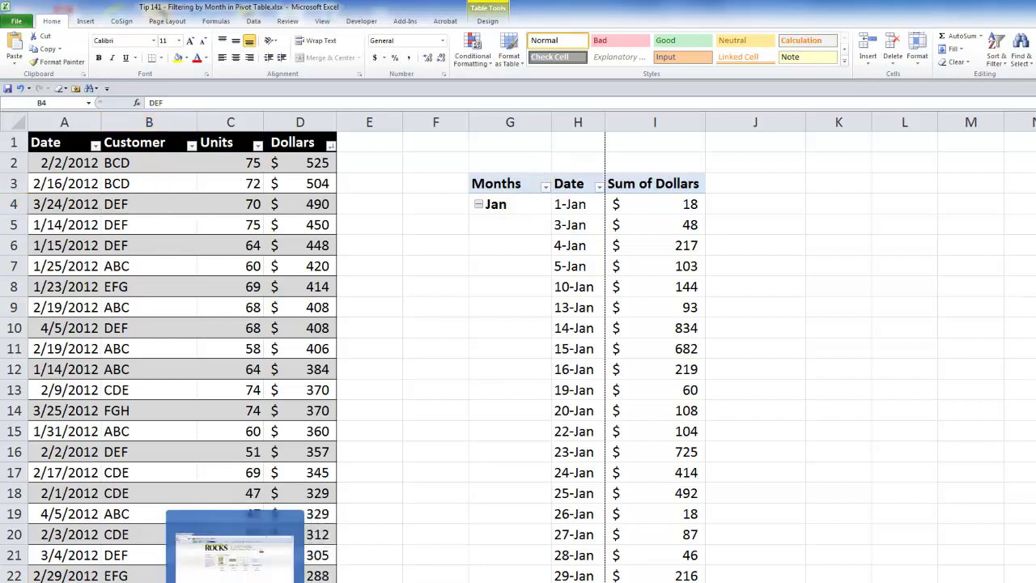
In Firefox, go to the Master Excel in Minutes brand page on The Company Rocks shop
{"action": "left_click", "coordinate": [243, 550]}
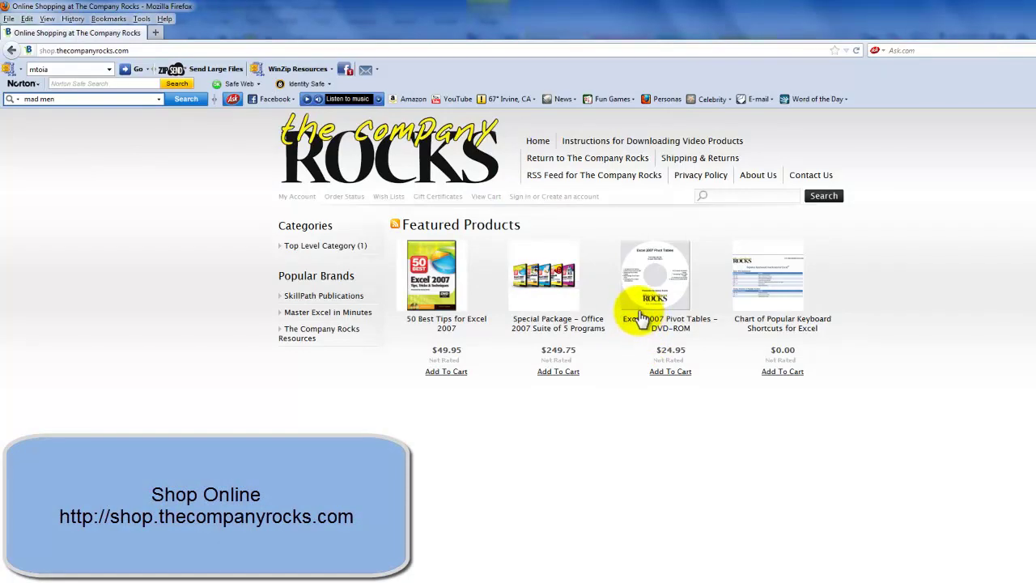
{"action": "left_click", "coordinate": [343, 314]}
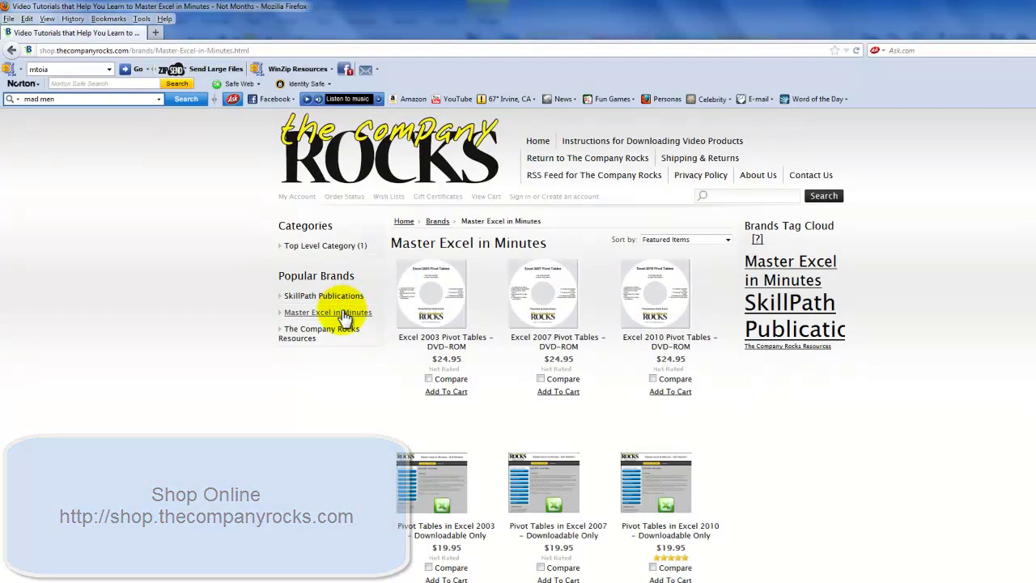